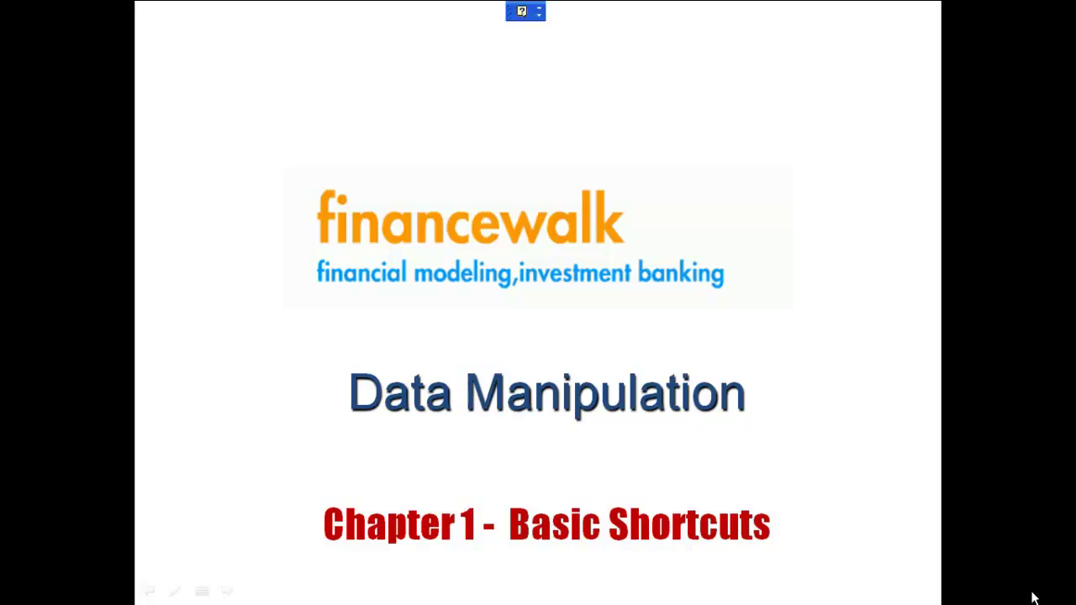
Switch from the slide show to the Excel-Navigation workbook in Excel.
key(alt+Tab)
key(alt+Tab)
key(alt+Tab)
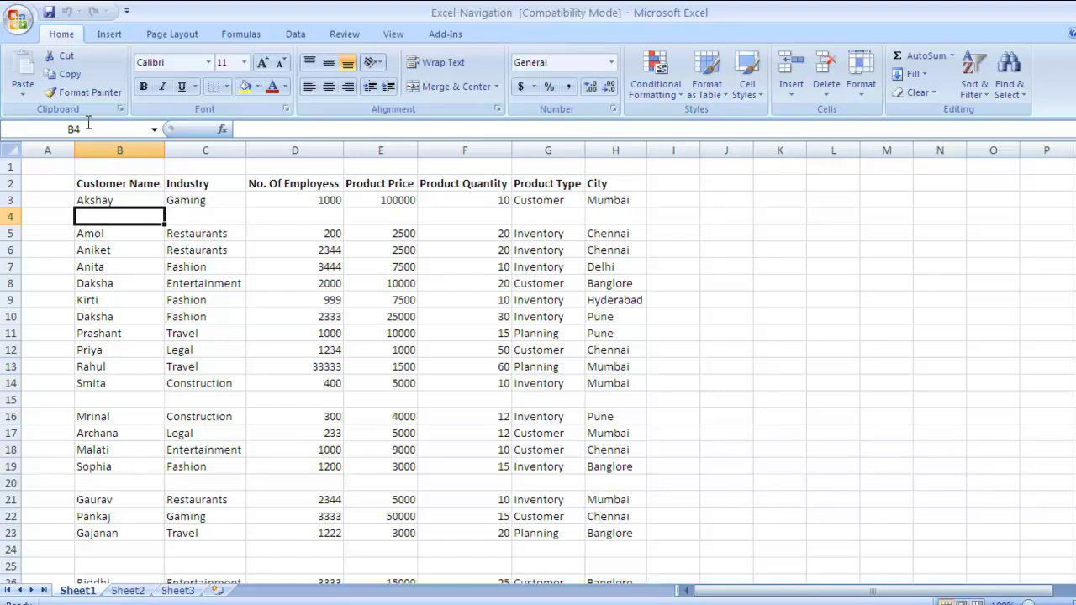
Move the active cell up to row 3, across to the Product Price column, and back to B4.
key(Up)
key(Down)
key(Down)
key(Up)
key(Up)
key(Right)
key(Right)
key(Right)
key(Right)
key(Right)
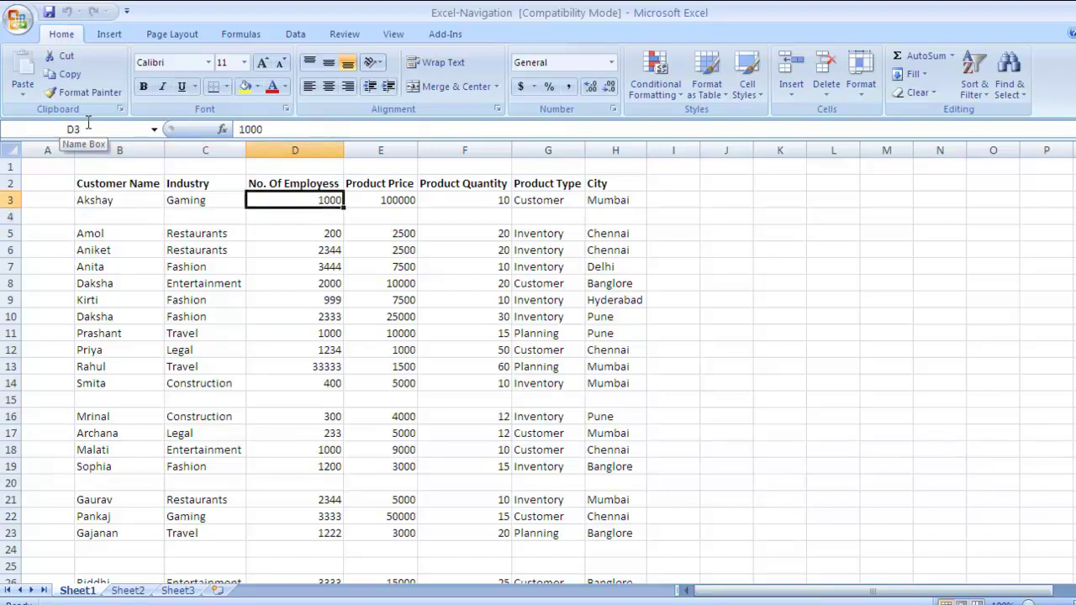
key(Left)
key(Left)
key(Left)
key(Left)
key(Left)
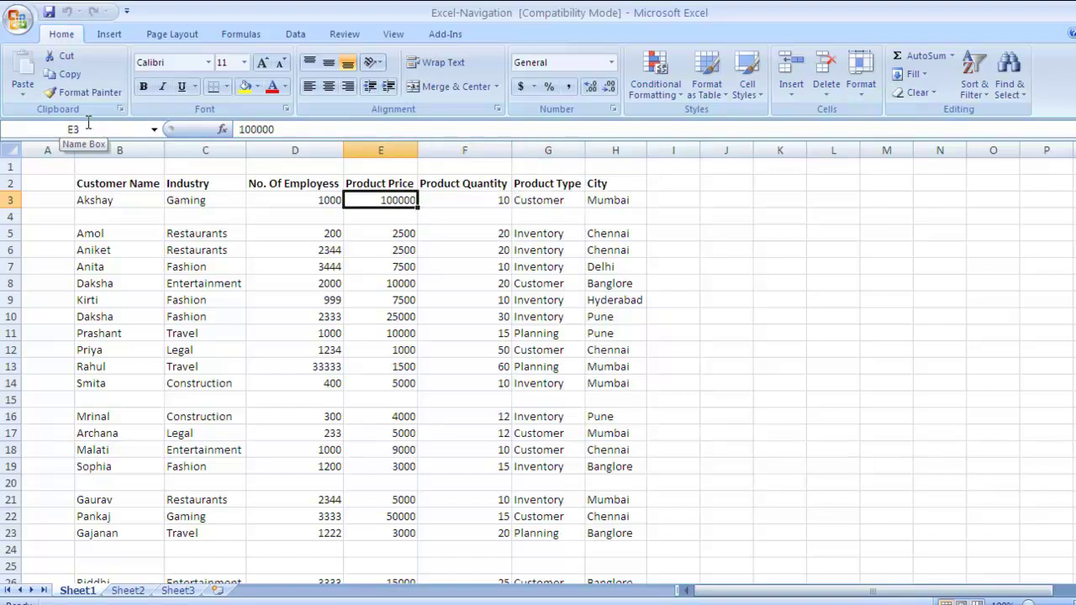
key(Down)
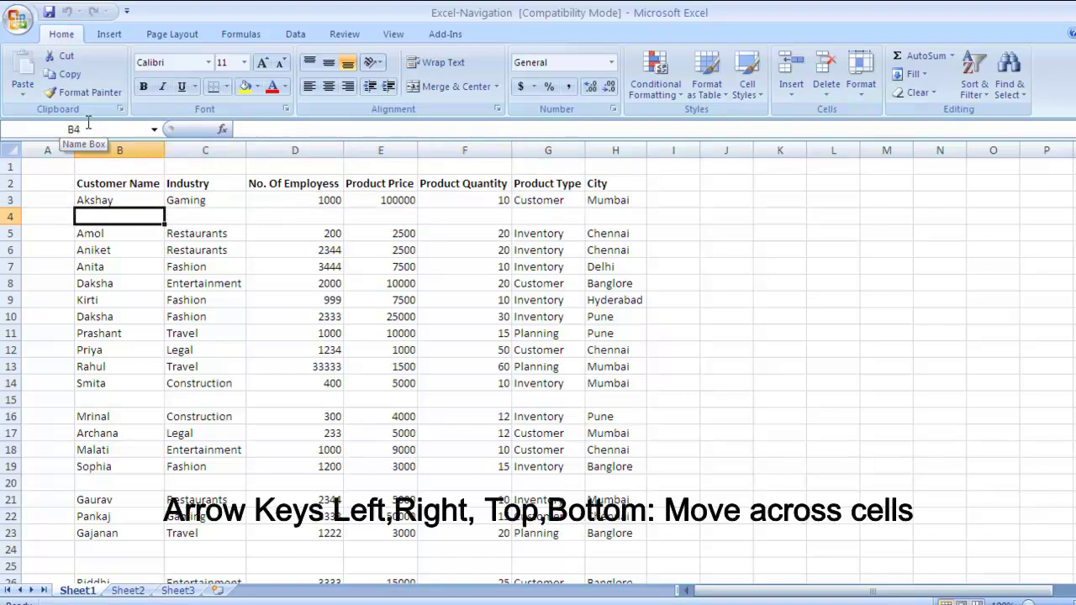
Step the active cell down the Customer Name column to B9, then back up to B5.
key(Down)
key(Down)
key(Down)
key(Down)
key(Down)
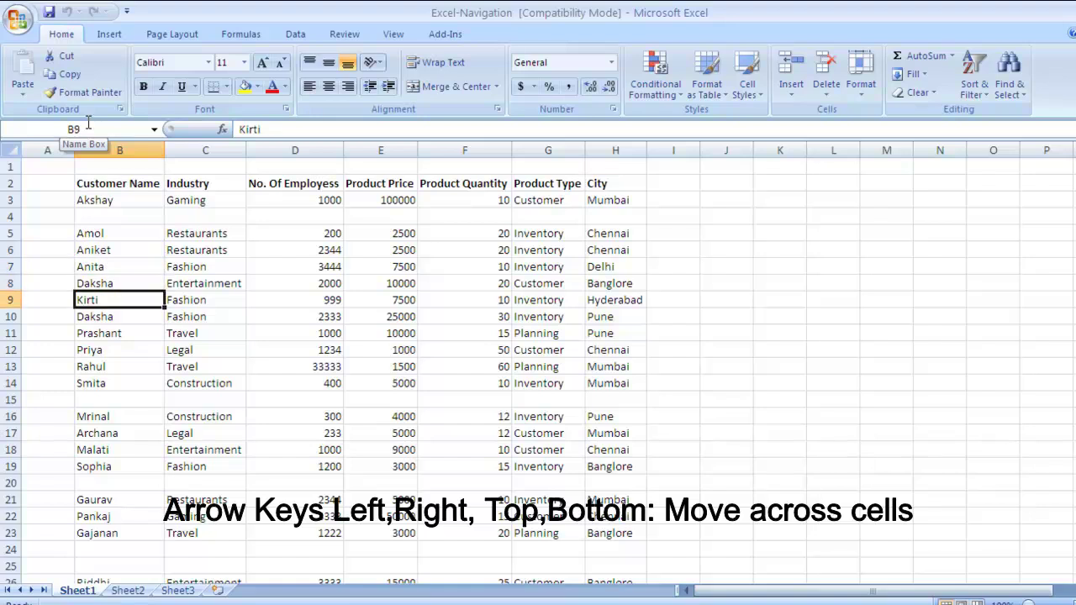
key(Up)
key(Up)
key(Up)
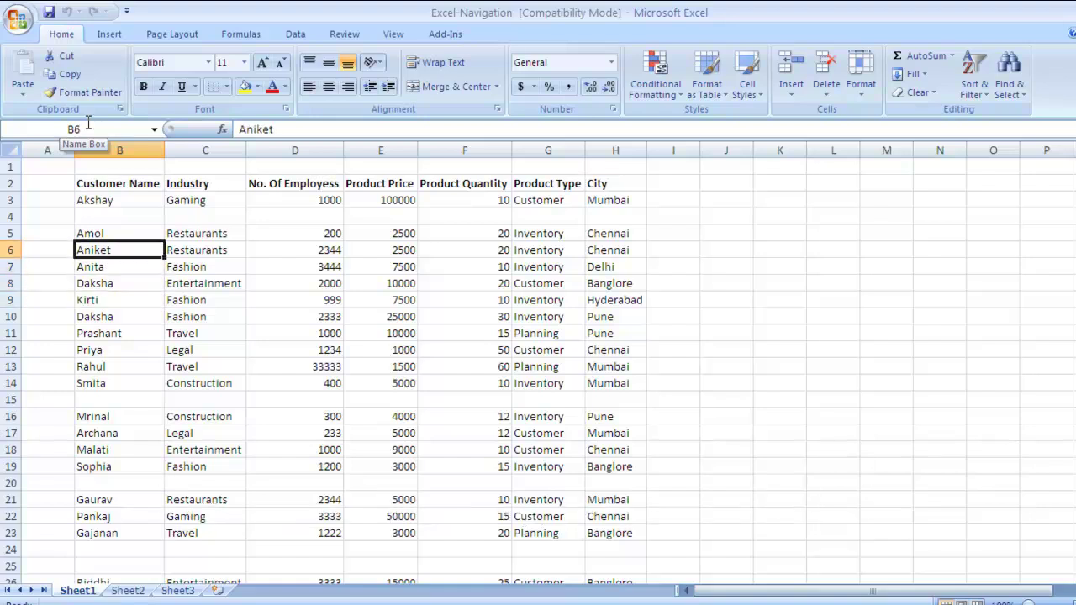
key(Up)
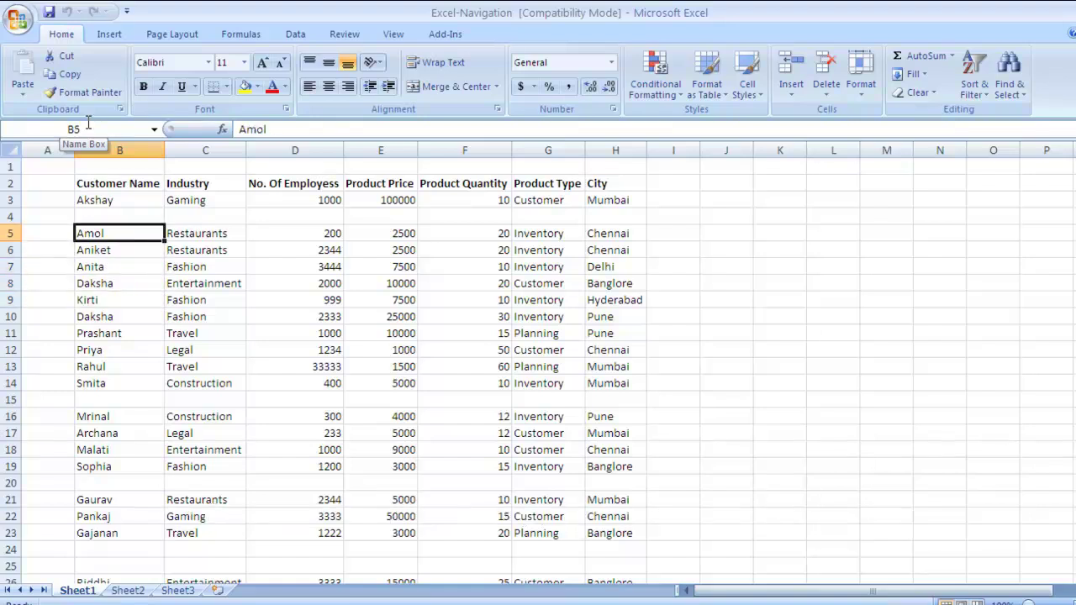
Move the active cell across row 5 to E5, then down the Product Price column to row 8.
key(Right)
key(Right)
key(Right)
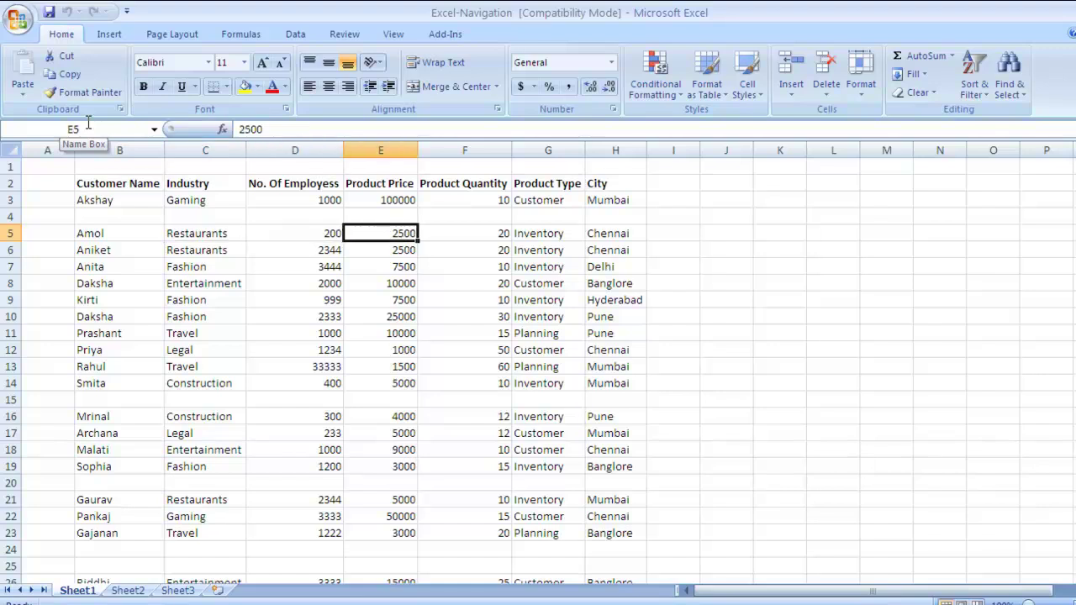
key(Down)
key(Down)
key(Down)
key(Down)
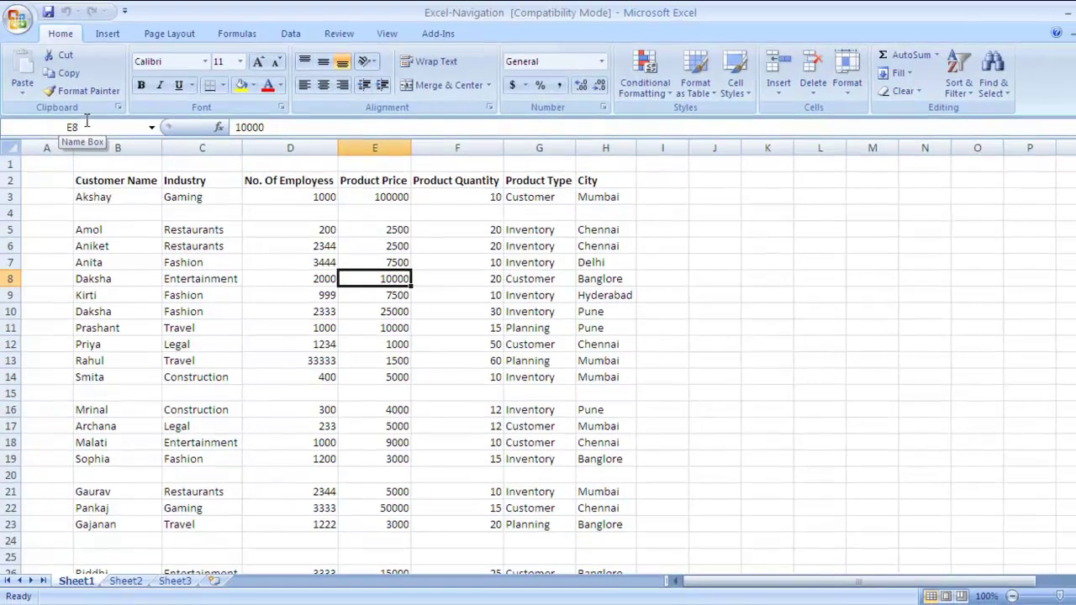
Move the active cell back up the Product Price column to row 5 and return along the row to B5.
key(Up)
key(Up)
key(Up)
key(Up)
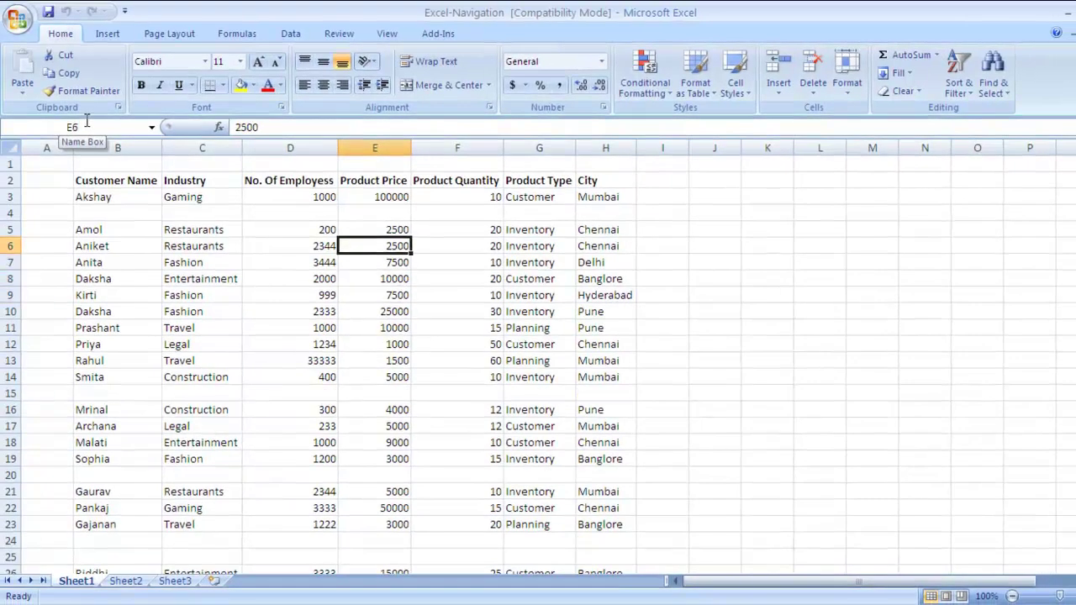
key(Left)
key(Left)
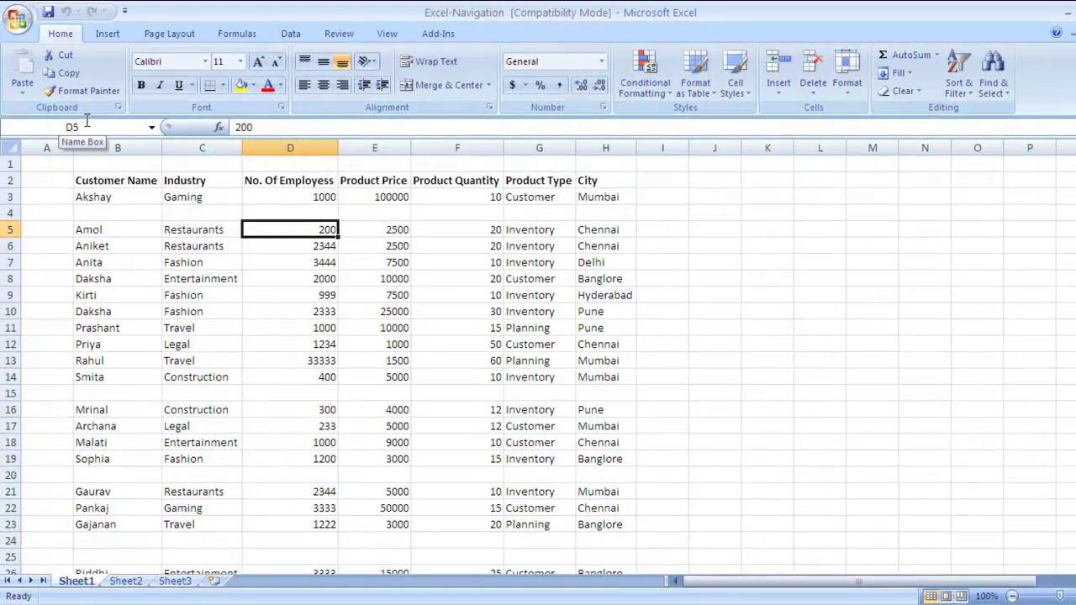
key(Left)
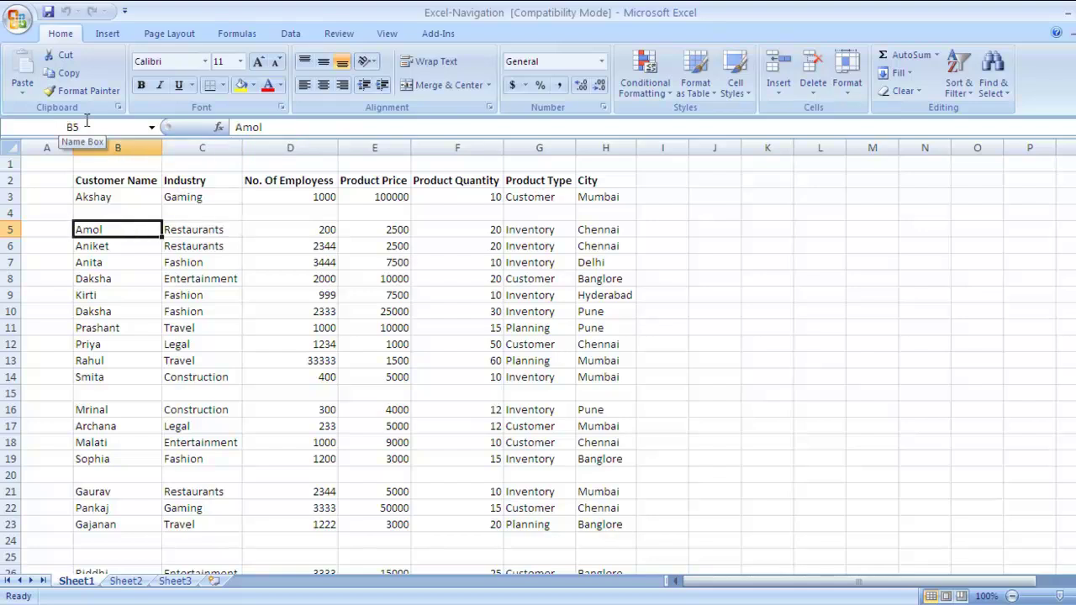
Step the active cell down the Customer Name column from B5 to B11.
key(Down)
key(Down)
key(Down)
key(Down)
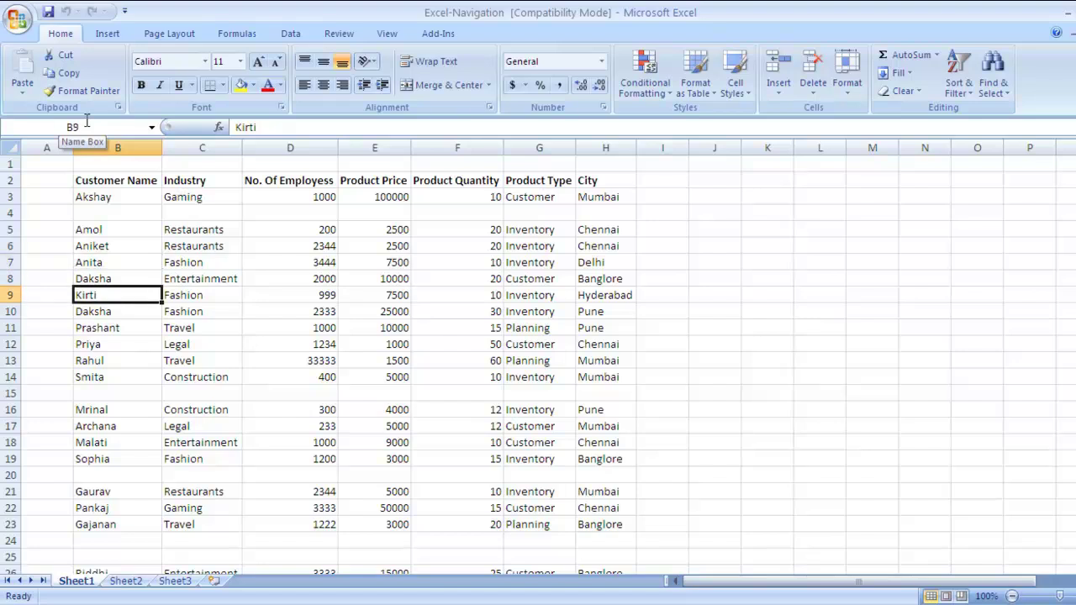
key(Down)
key(Down)
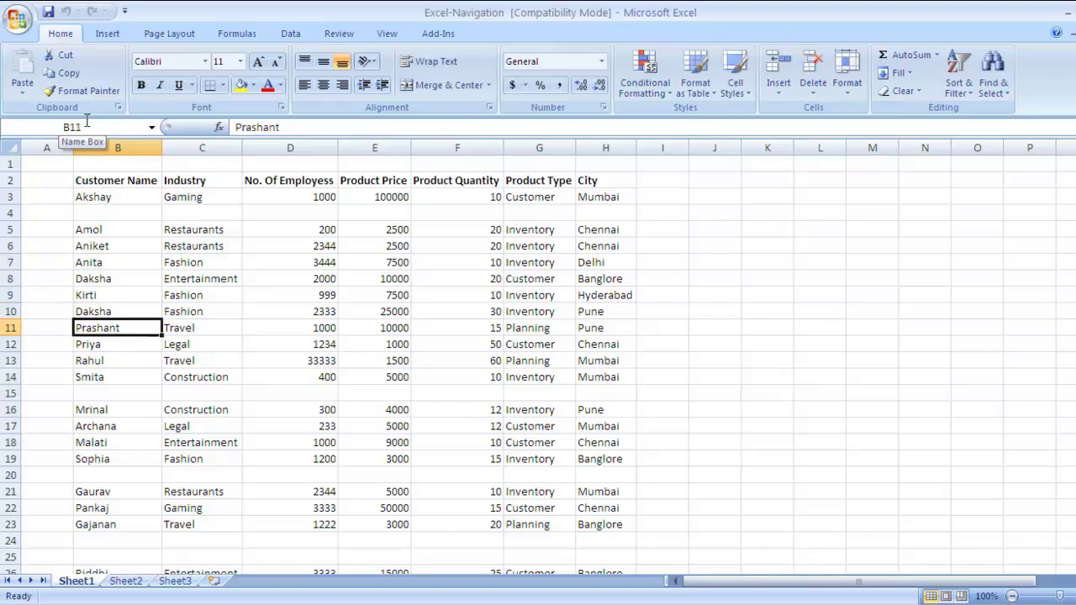
Move the active cell from B11 across to the No. Of Employess column and up to D5.
key(Right)
key(Right)
key(Up)
key(Up)
key(Up)
key(Up)
key(Up)
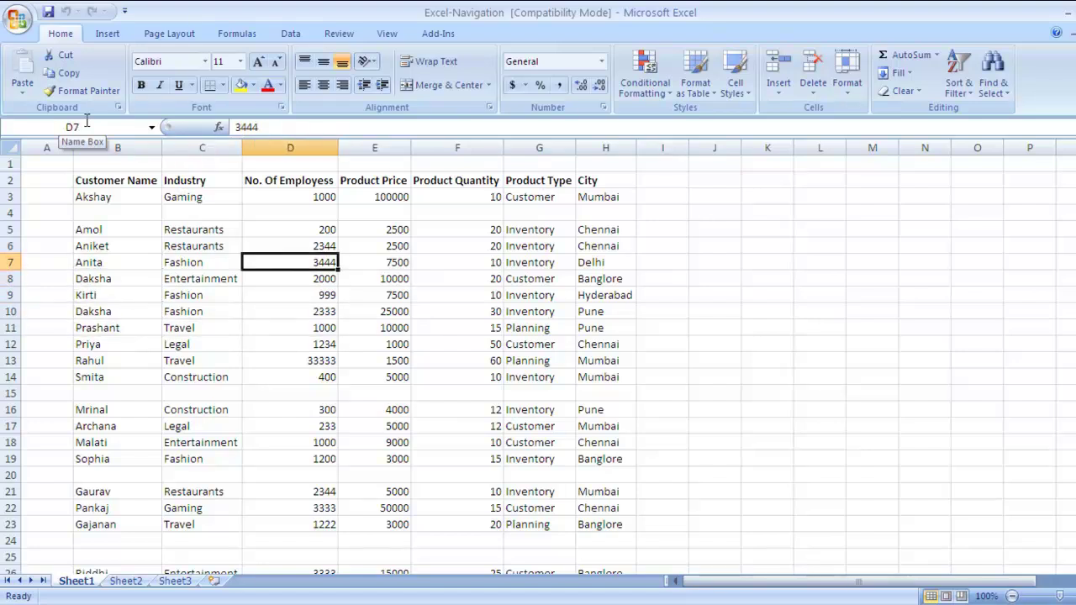
key(Up)
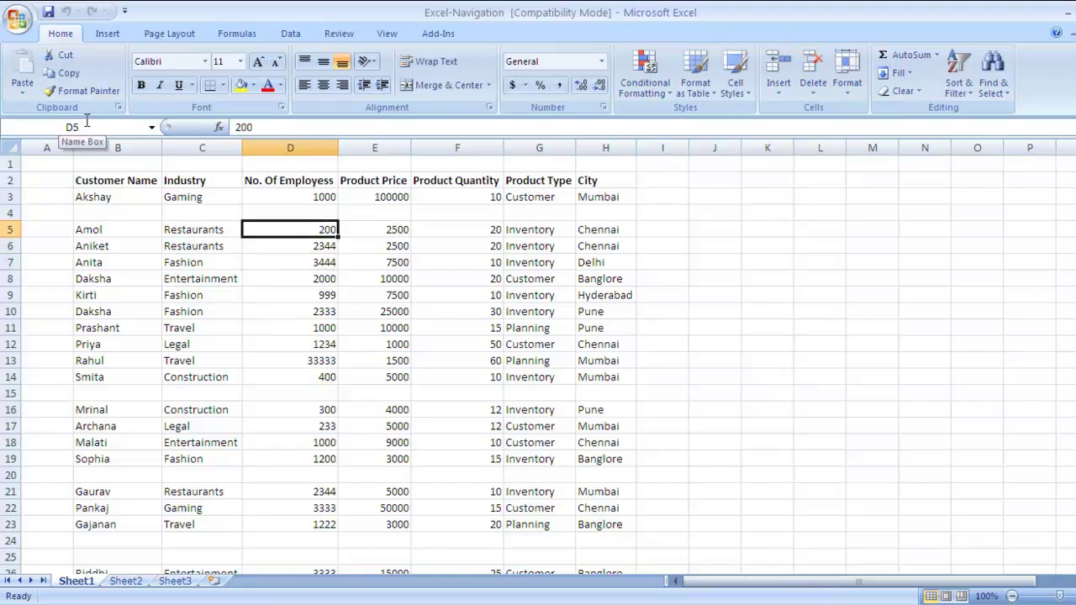
Move the active cell back and forth along row 5 and briefly down and up, ending on B5.
key(Left)
key(Left)
key(Right)
key(Right)
key(Right)
key(Right)
key(Right)
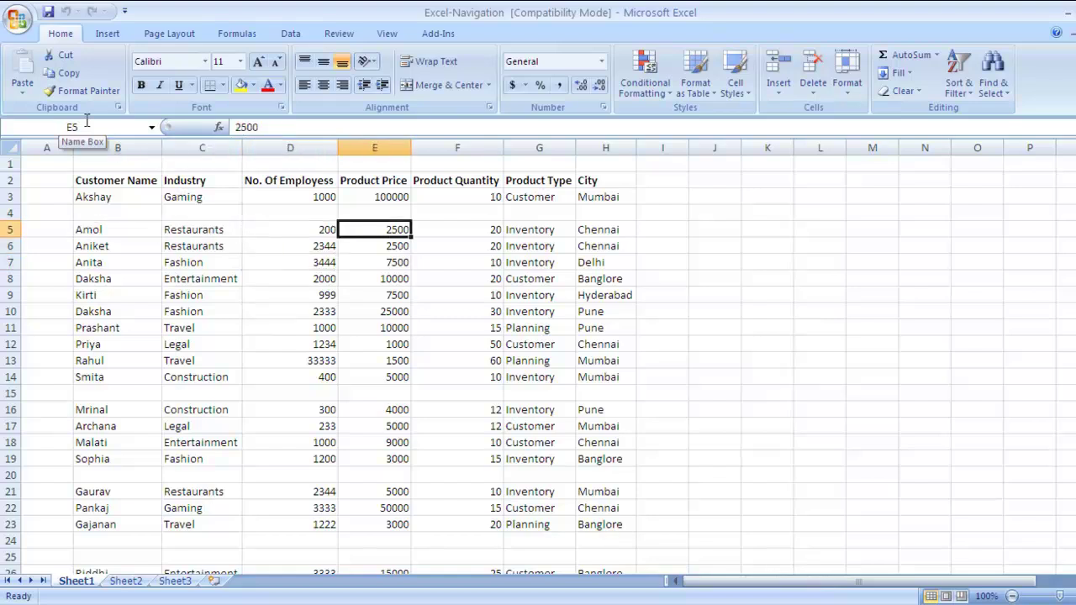
key(Left)
key(Left)
key(Left)
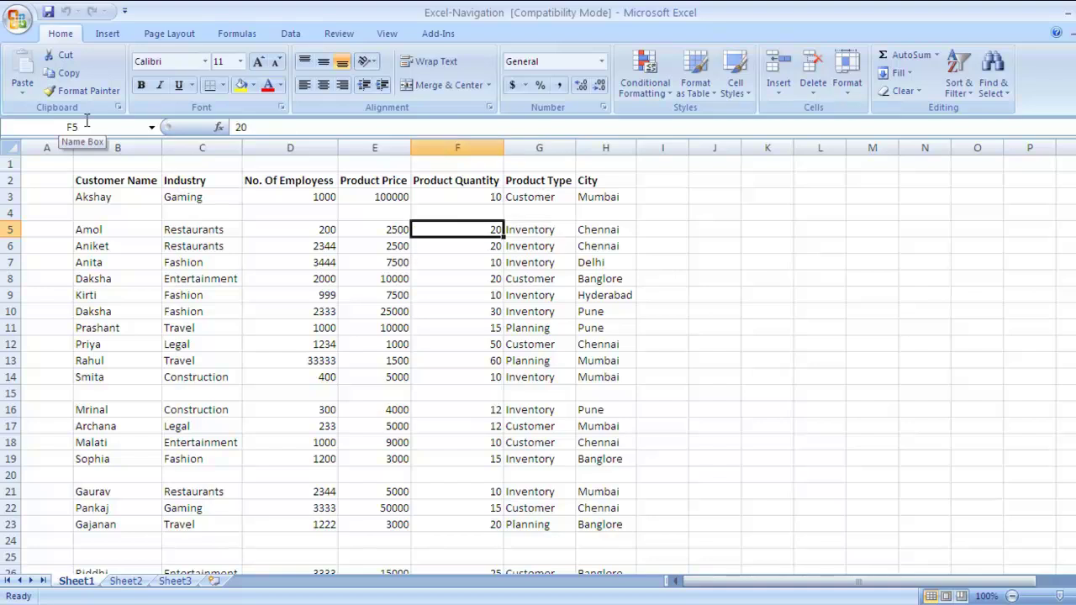
key(Left)
key(Left)
key(Down)
key(Down)
key(Up)
key(Up)
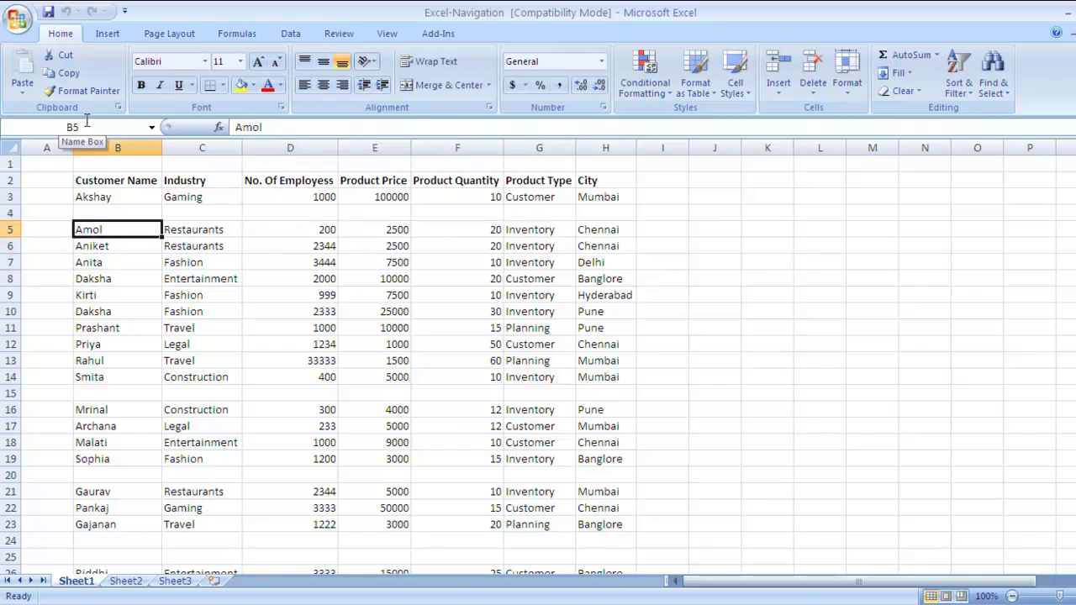
Cut the customer name in B3 and paste it into the empty cell A3.
key(Up)
key(Up)
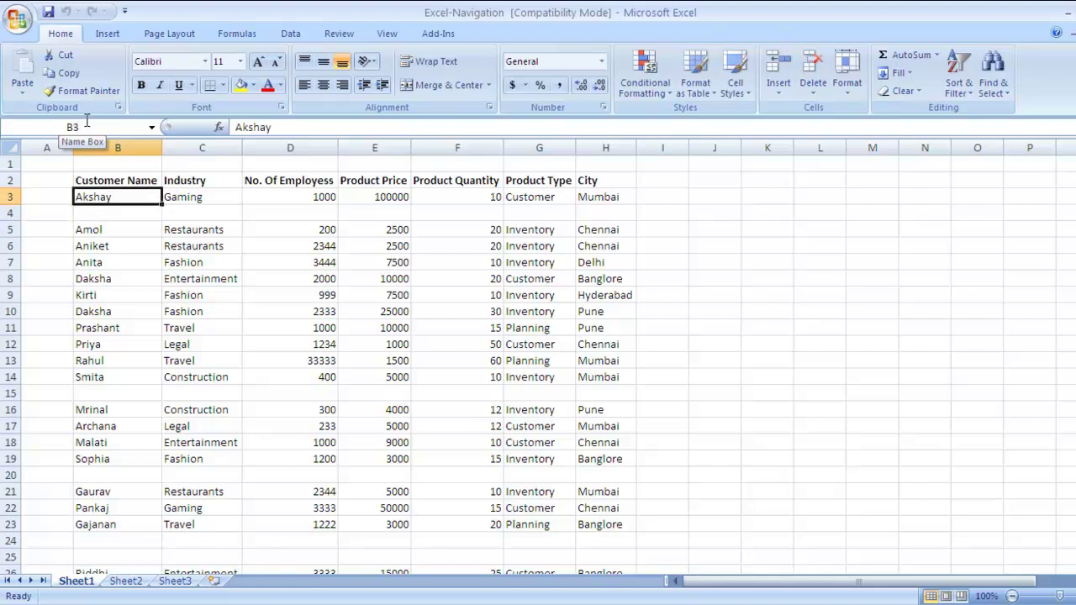
key(Right)
key(Right)
key(Left)
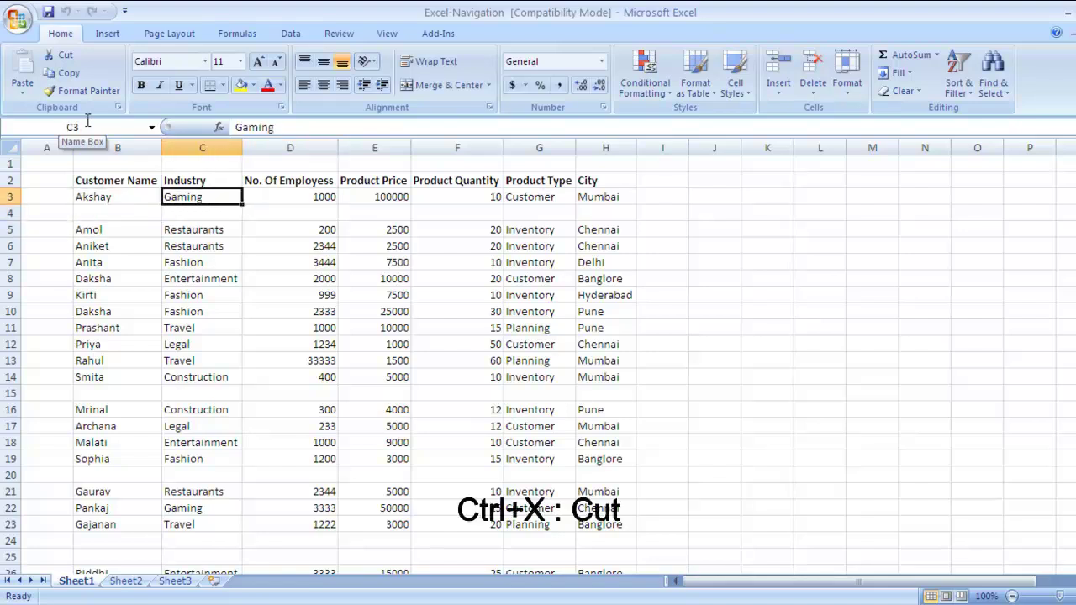
key(Left)
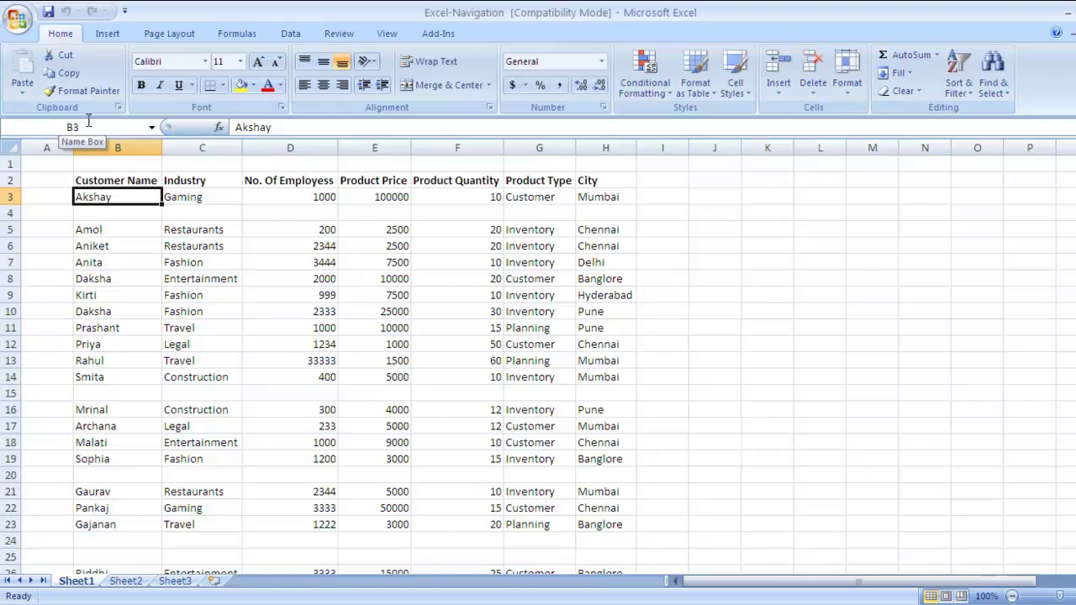
key(ctrl+x)
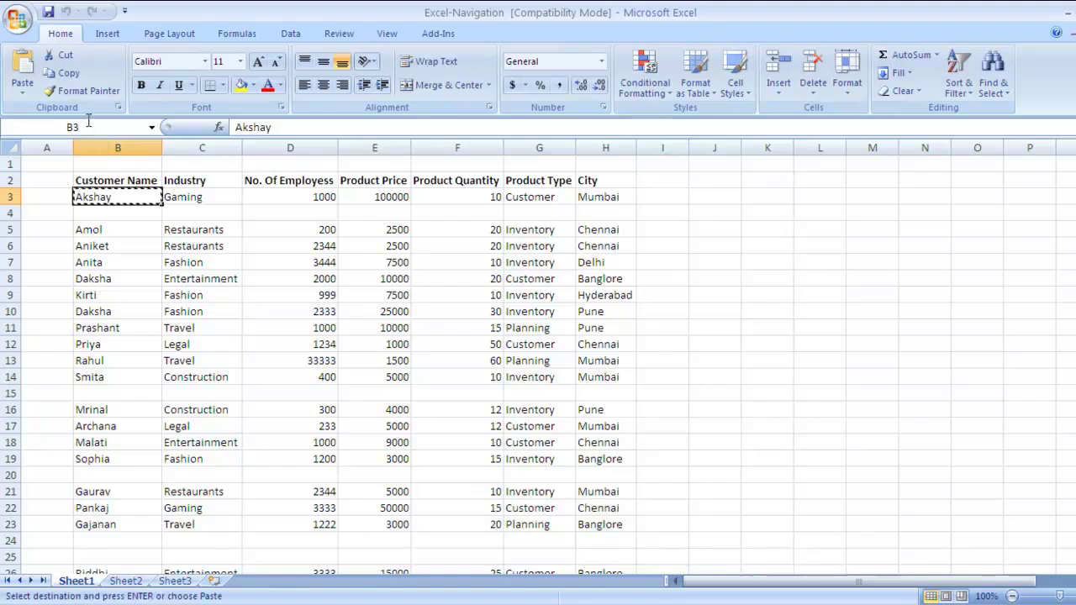
key(Left)
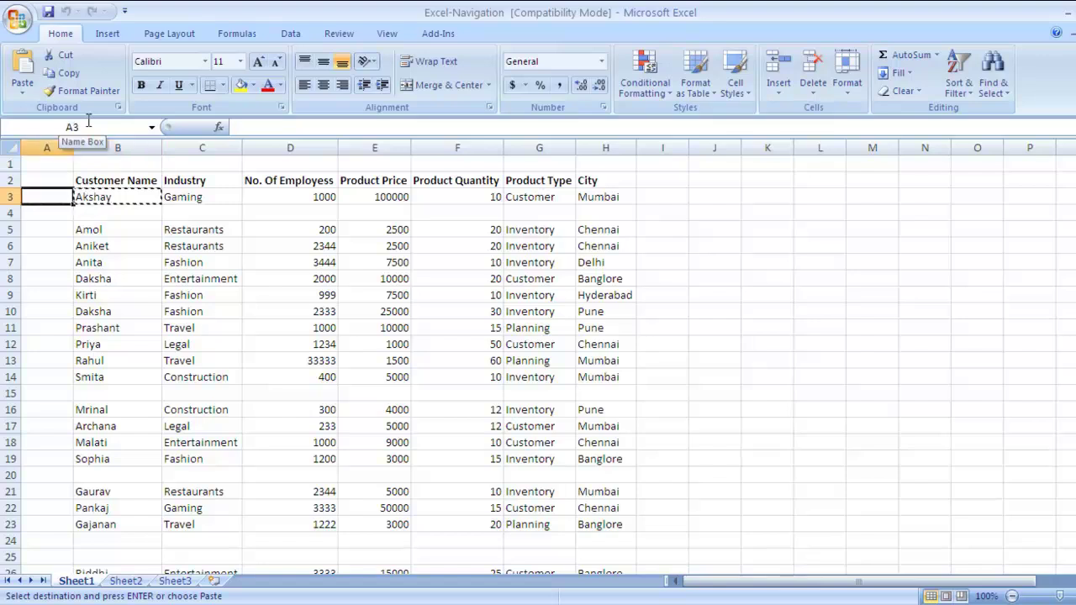
key(Return)
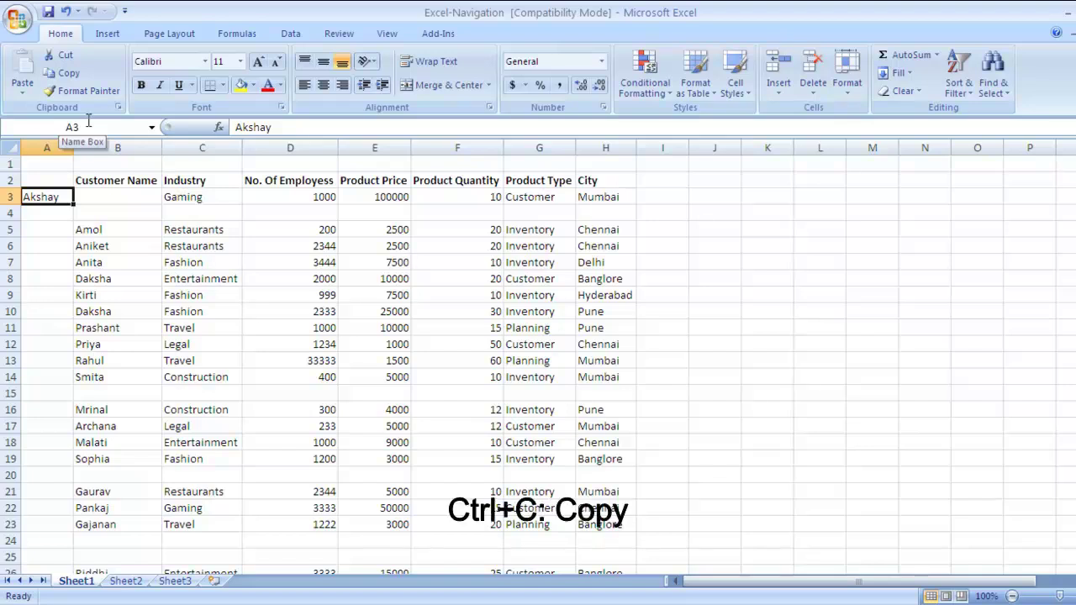
Copy the customer name in A3 and paste it into B3.
key(ctrl+c)
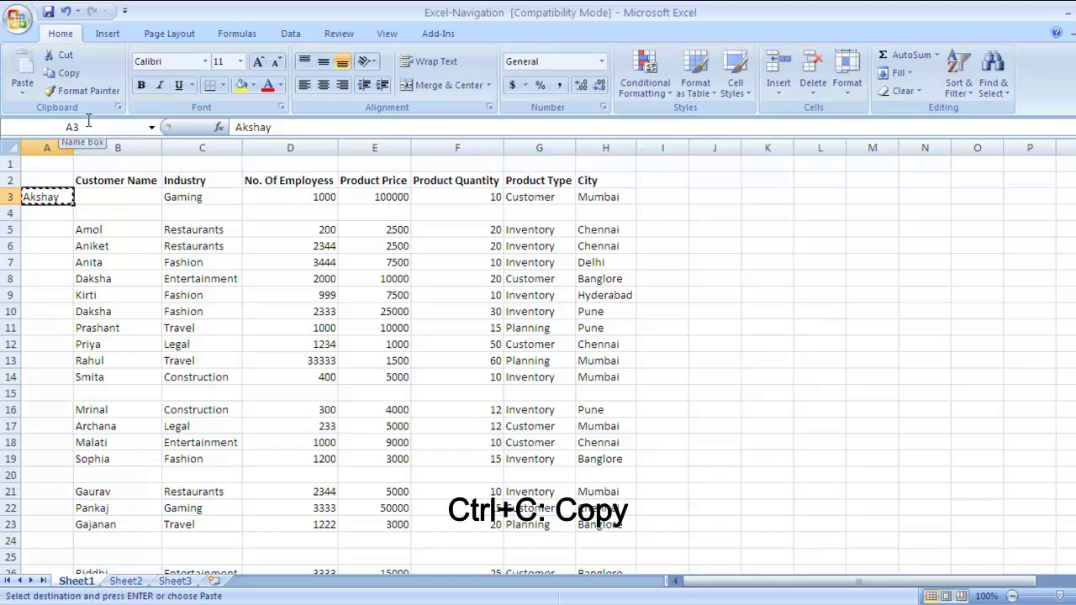
key(Right)
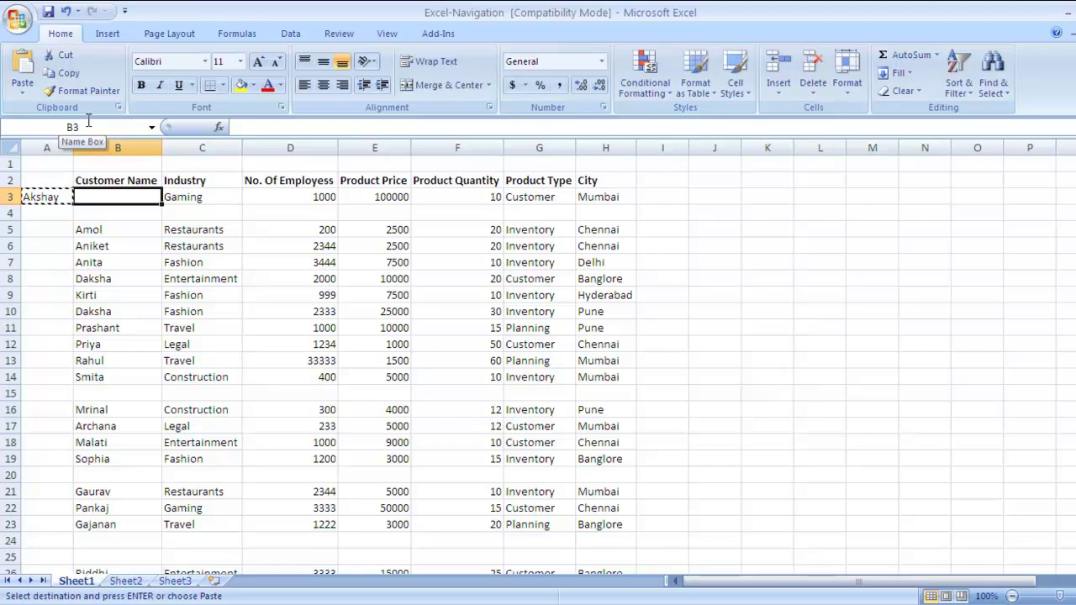
key(ctrl+v)
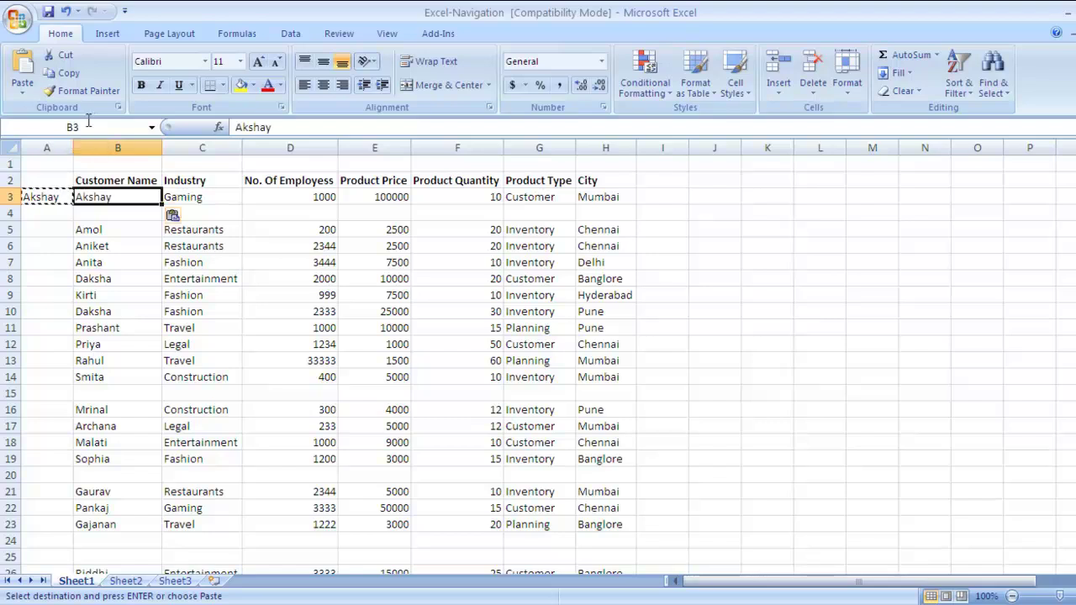
Cancel the copy mode and delete the contents of A3, then select B3.
key(Down)
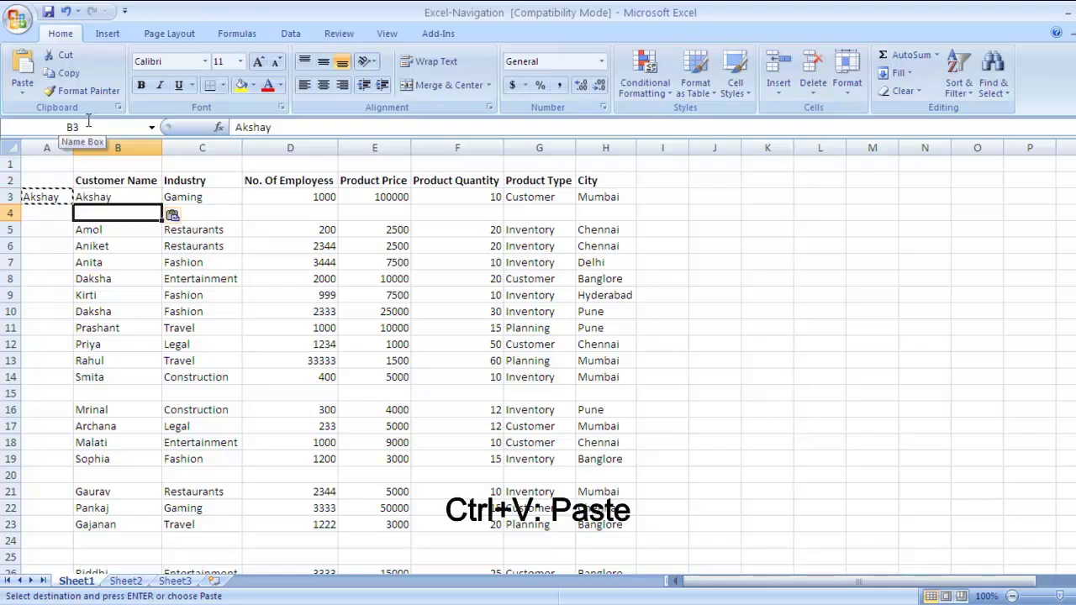
key(Left)
key(Up)
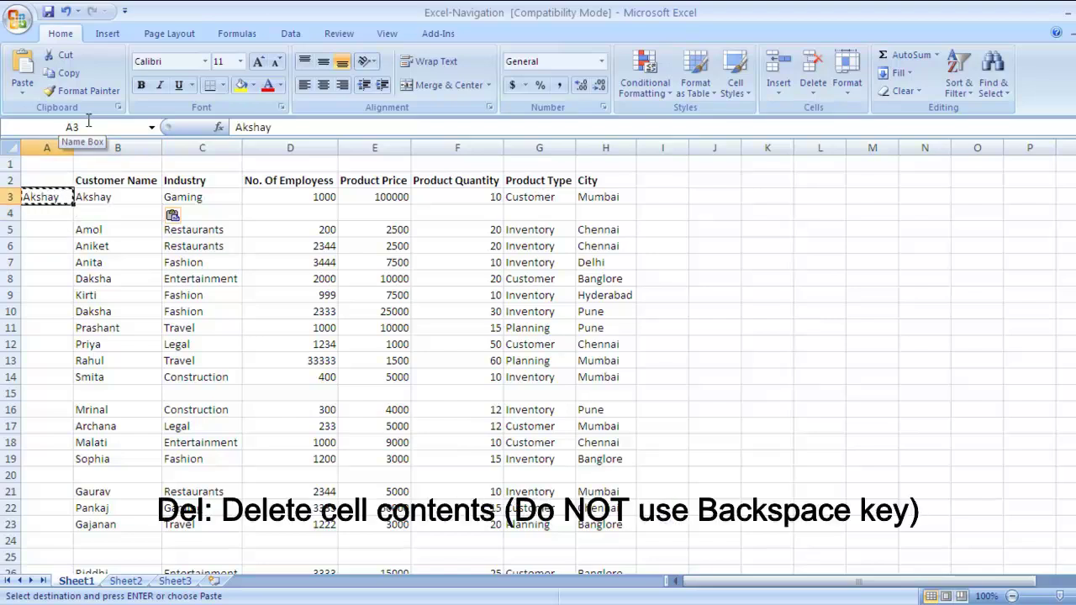
key(Escape)
key(Down)
key(Up)
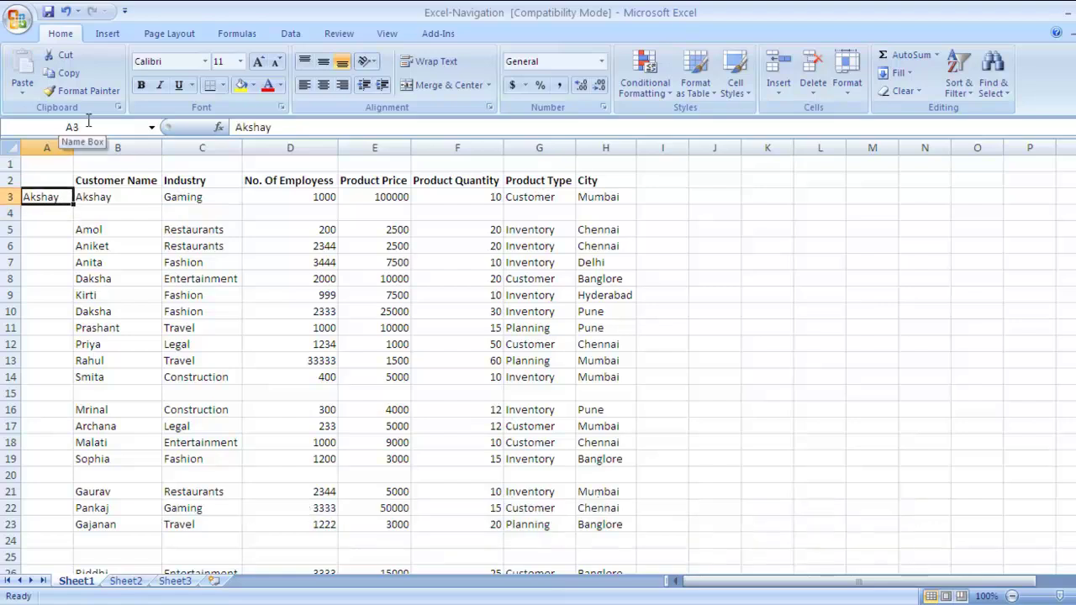
key(Delete)
key(Right)
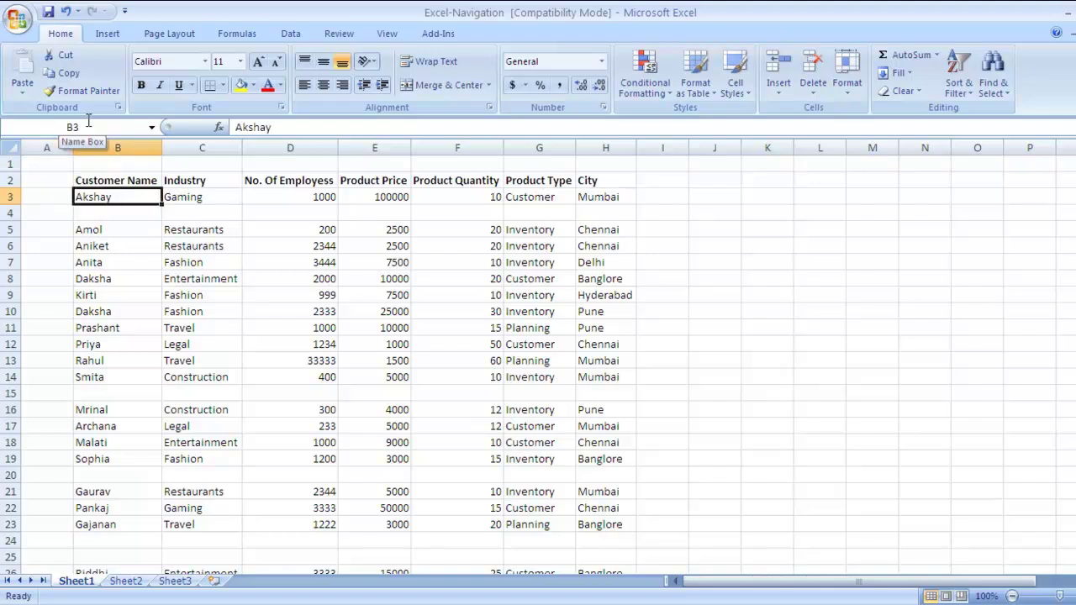
key(Right)
key(Left)
key(Left)
key(Right)
key(Down)
key(Down)
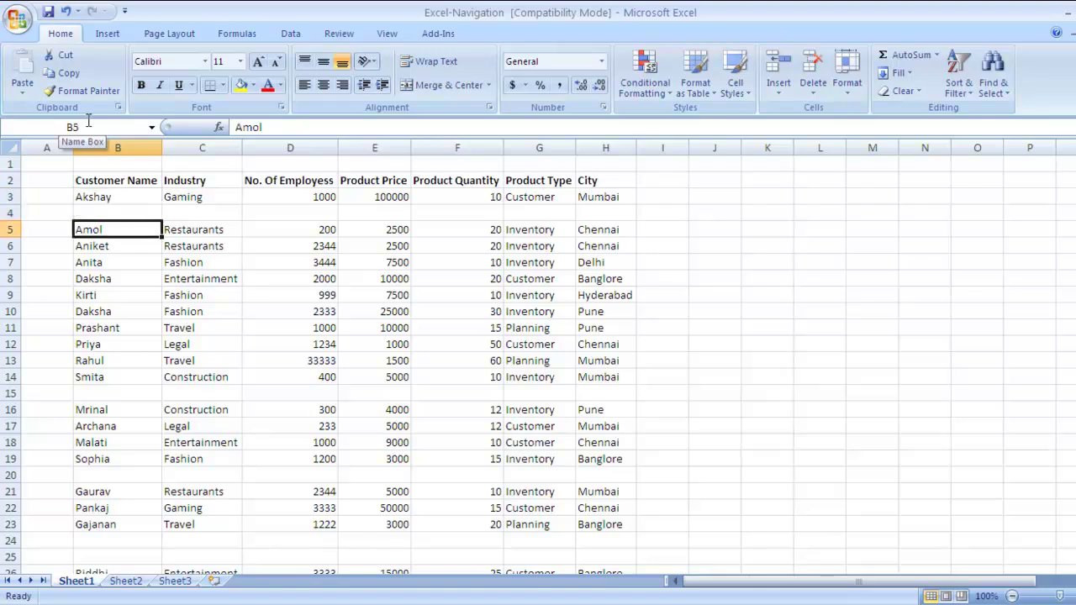
key(Down)
key(Up)
key(Up)
key(Up)
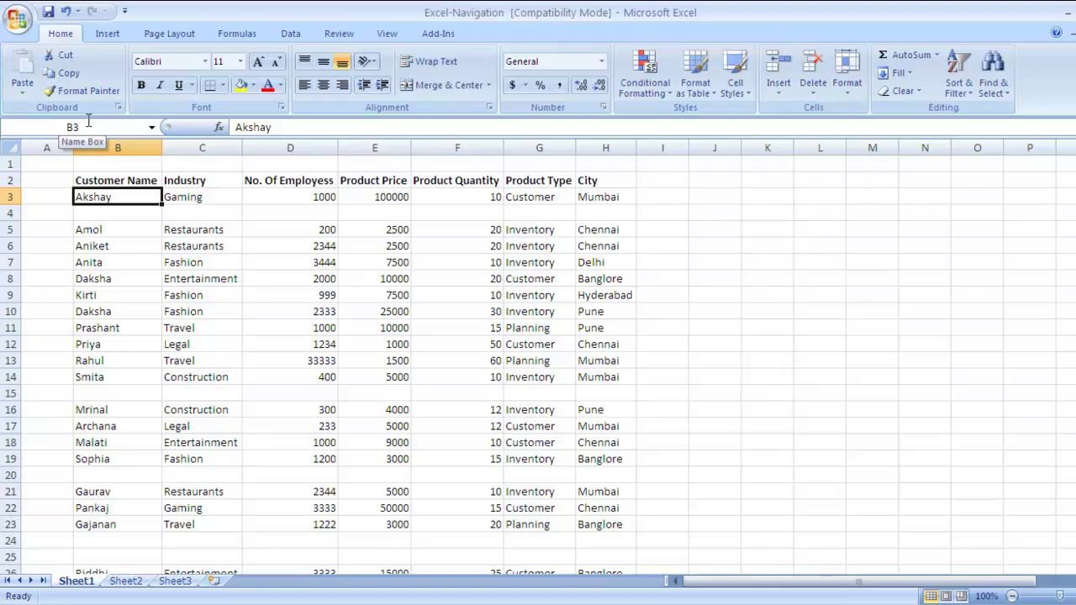
key(Left)
key(Right)
key(Left)
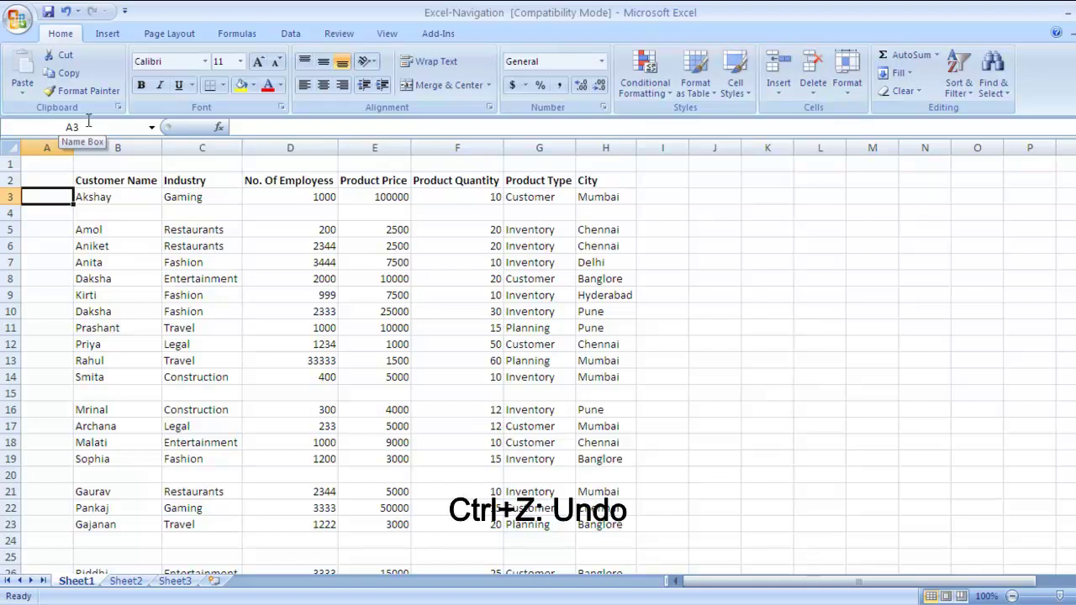
Undo the deletion of the customer name in A3 and return the active cell to A3.
key(ctrl+z)
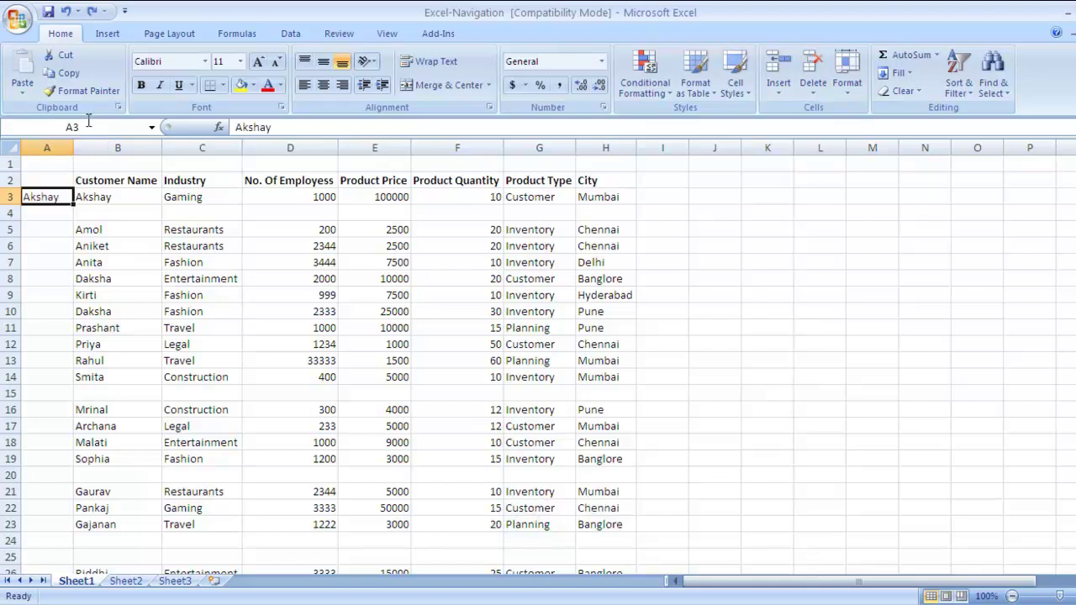
key(Right)
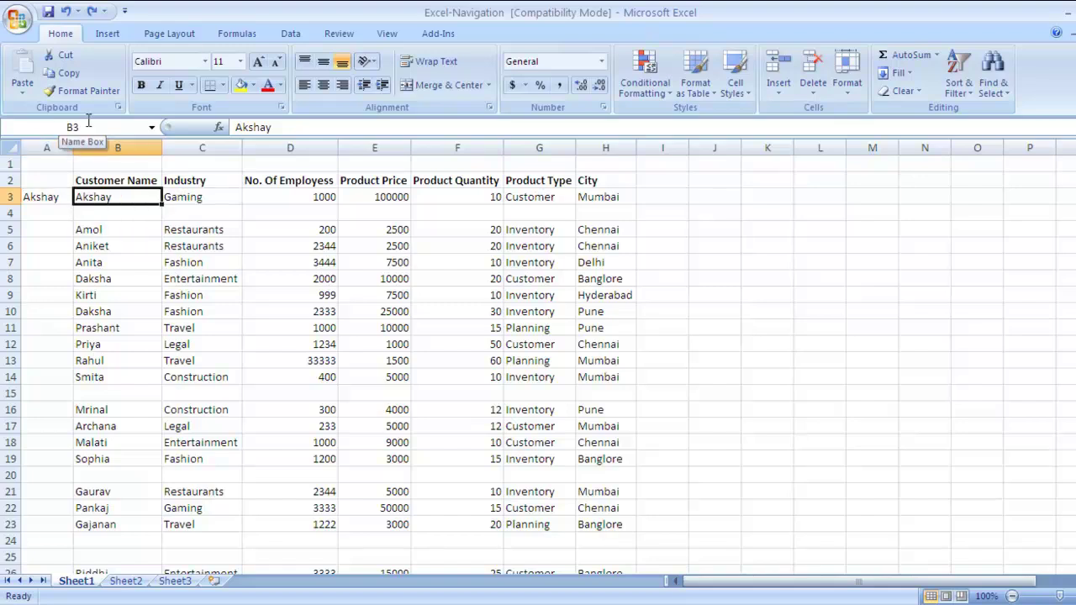
key(Left)
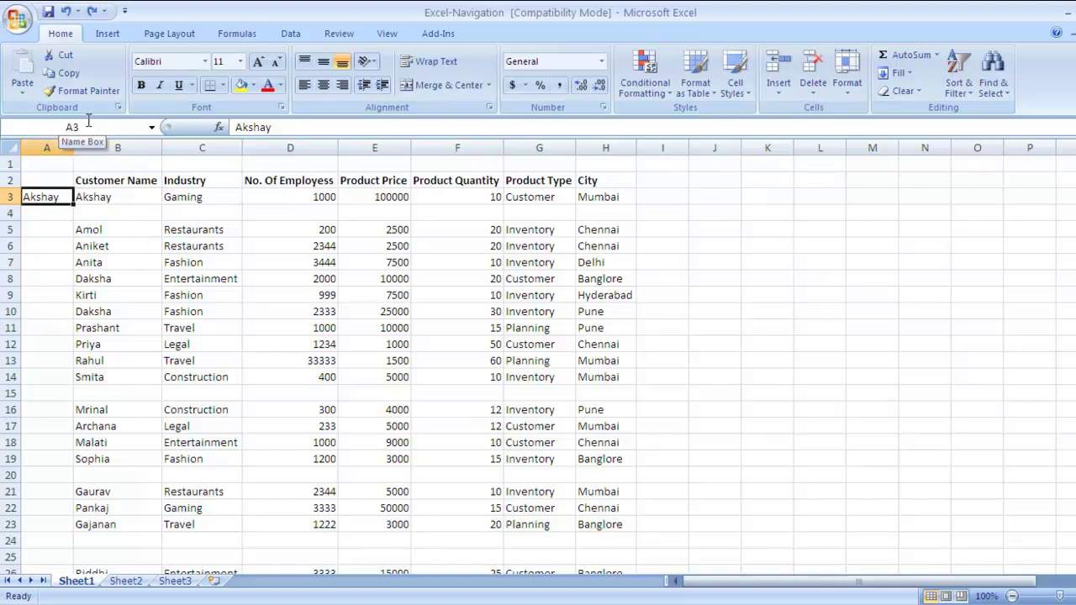
key(Right)
key(Left)
key(Up)
key(Up)
key(Down)
key(Down)
key(Right)
key(Left)
Redo the deletion of the customer name in A3, then make B3 the active cell.
key(ctrl+y)
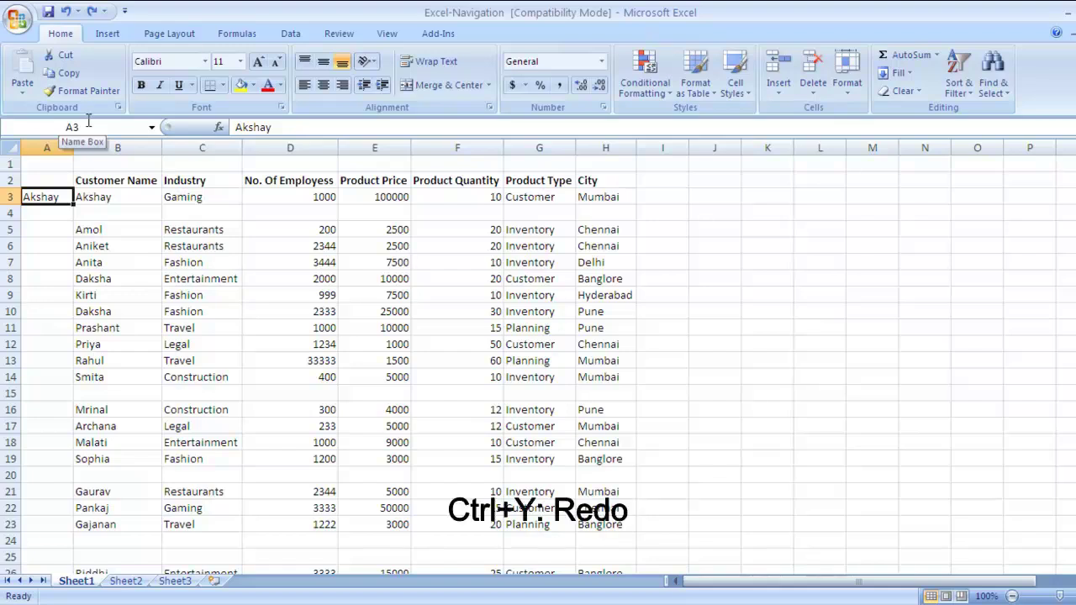
key(Delete)
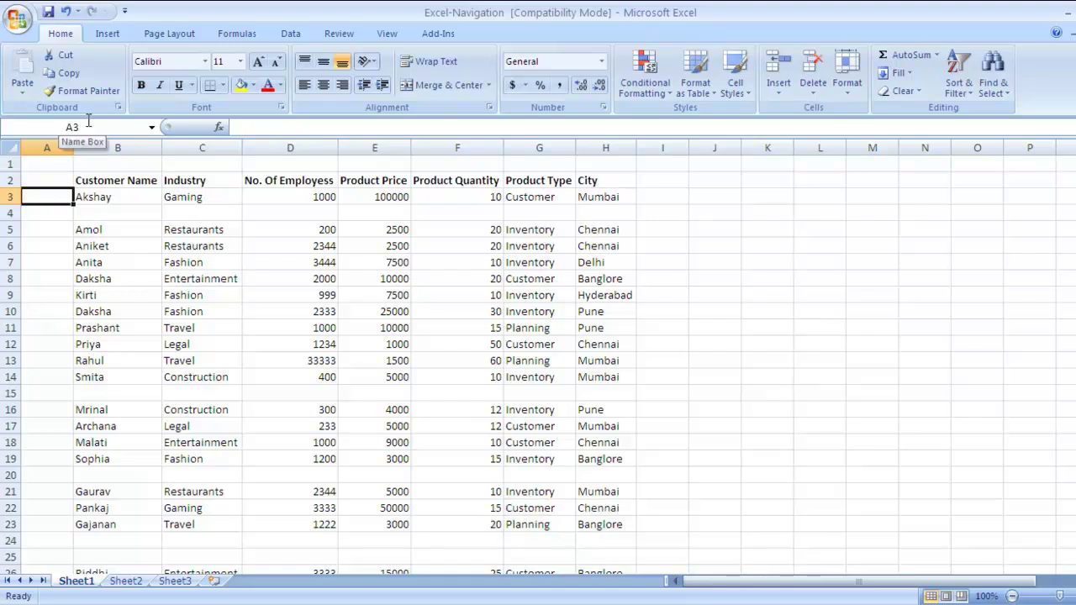
key(Right)
key(Down)
key(Up)
key(Right)
key(Left)
key(Right)
key(Left)
key(Right)
key(Left)
key(Right)
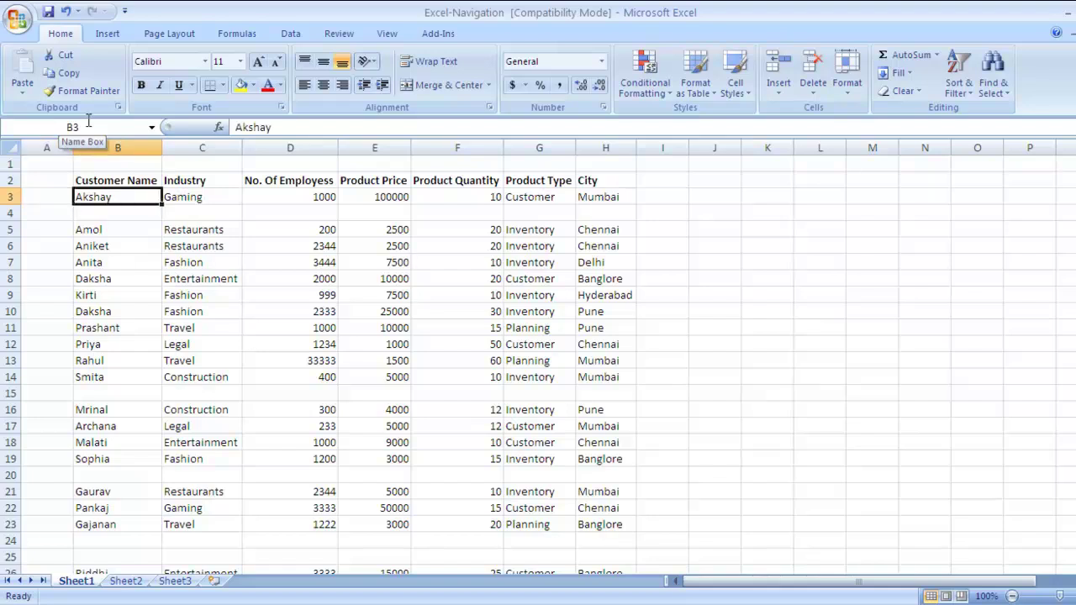
Move the active cell to B5 and select all cells of the worksheet.
key(Down)
key(Down)
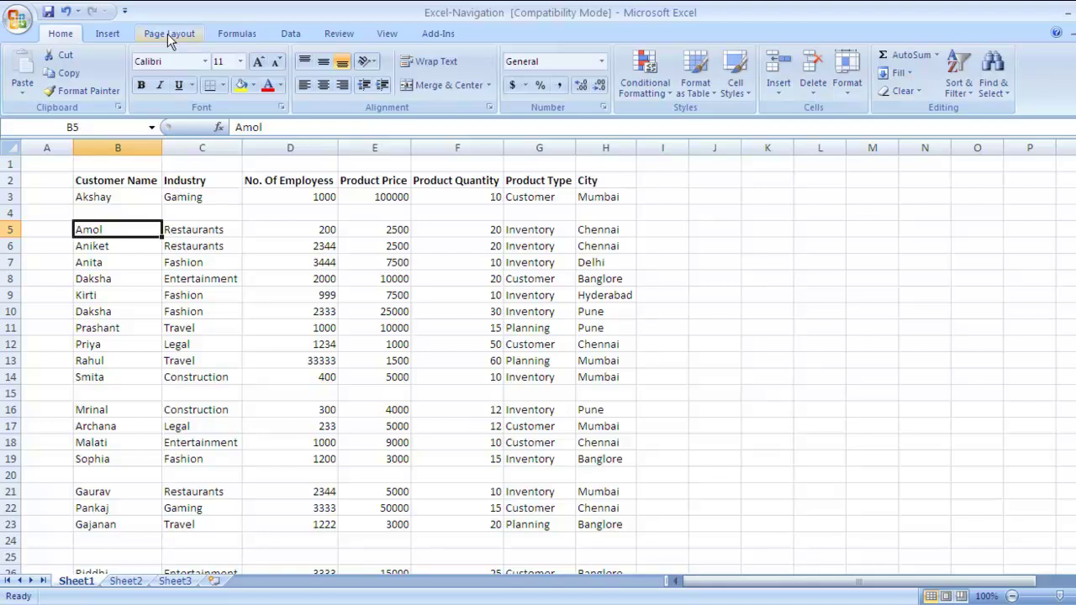
key(ctrl+a)
key(ctrl+a)
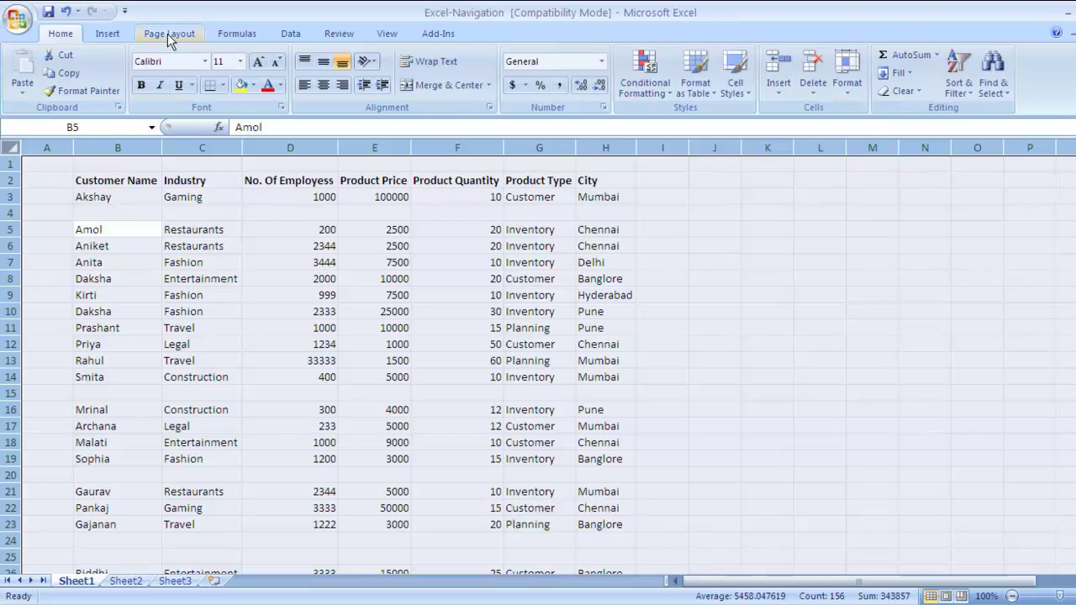
Release the whole-sheet selection and move the active cell to A3.
key(Down)
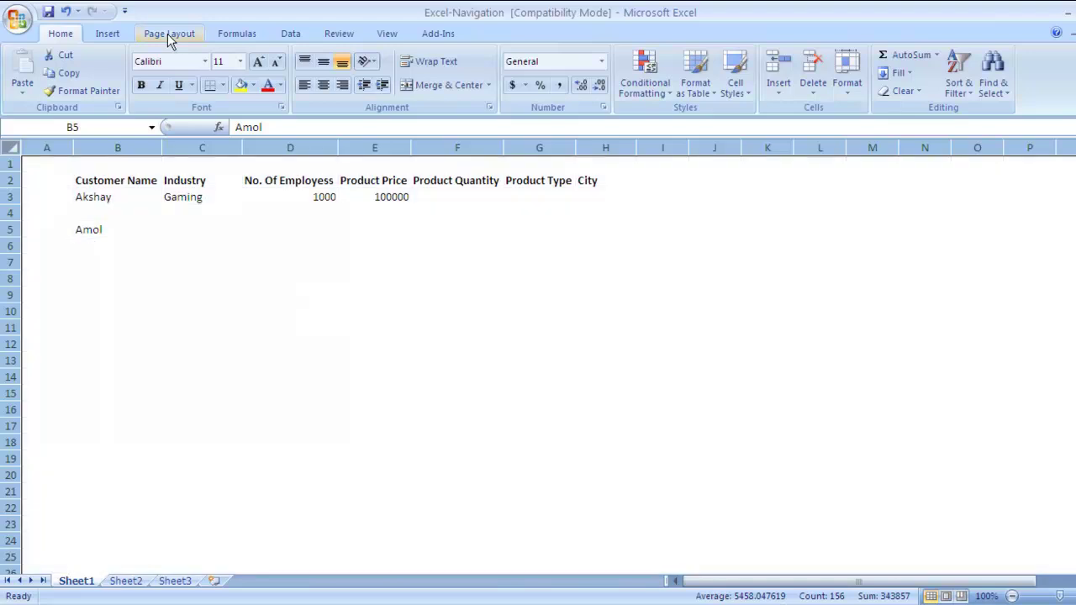
key(Down)
key(Down)
key(Right)
key(Left)
key(Left)
key(Up)
key(Up)
key(Up)
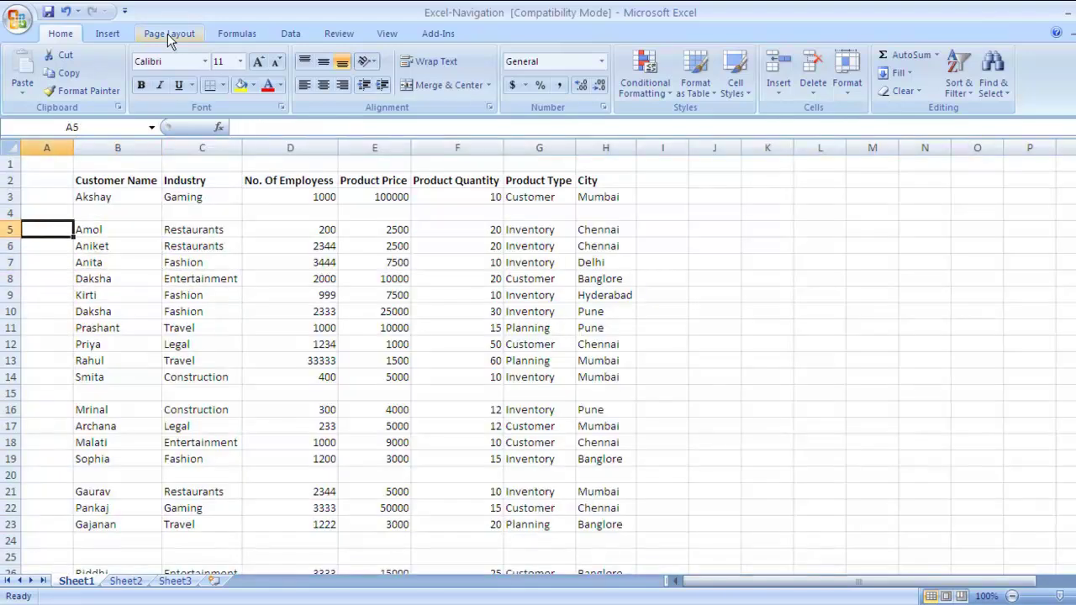
key(Right)
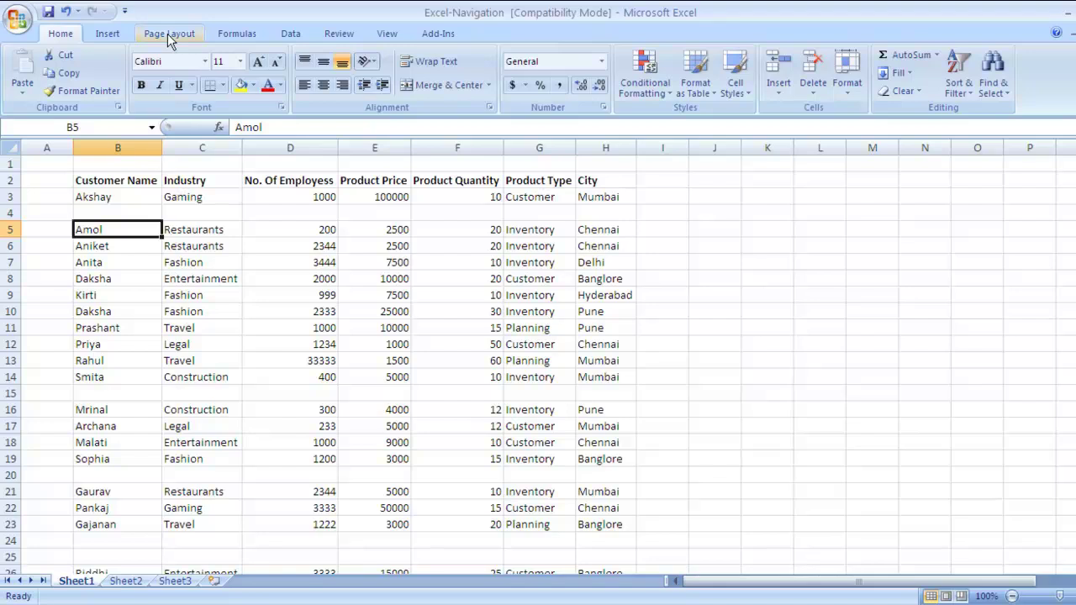
key(Down)
key(Left)
key(Up)
key(Up)
key(Up)
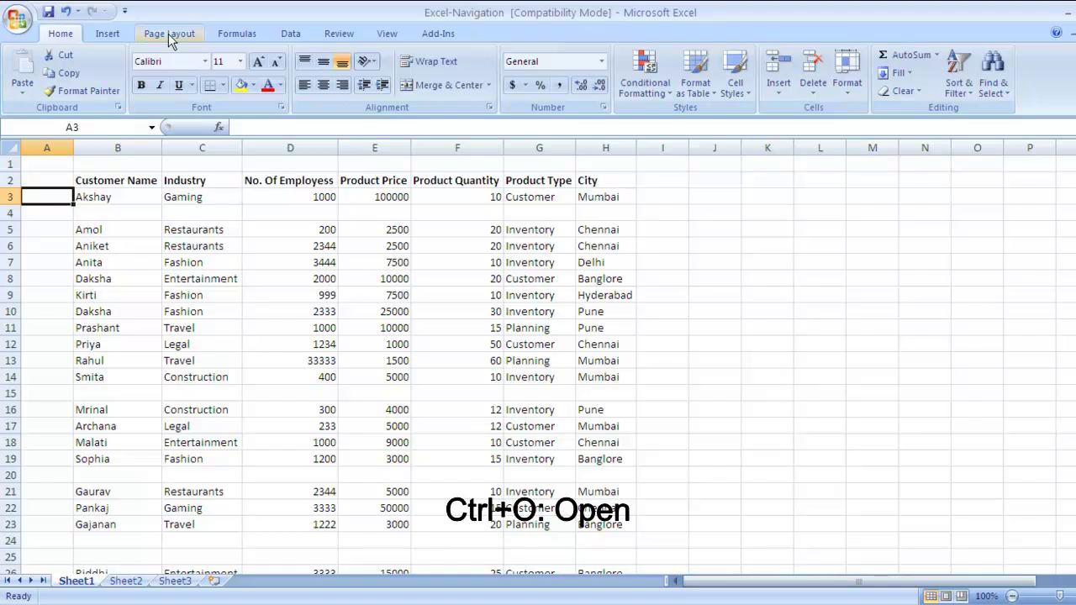
Bring up the dialog for opening an existing file and cancel it without choosing one.
key(ctrl+o)
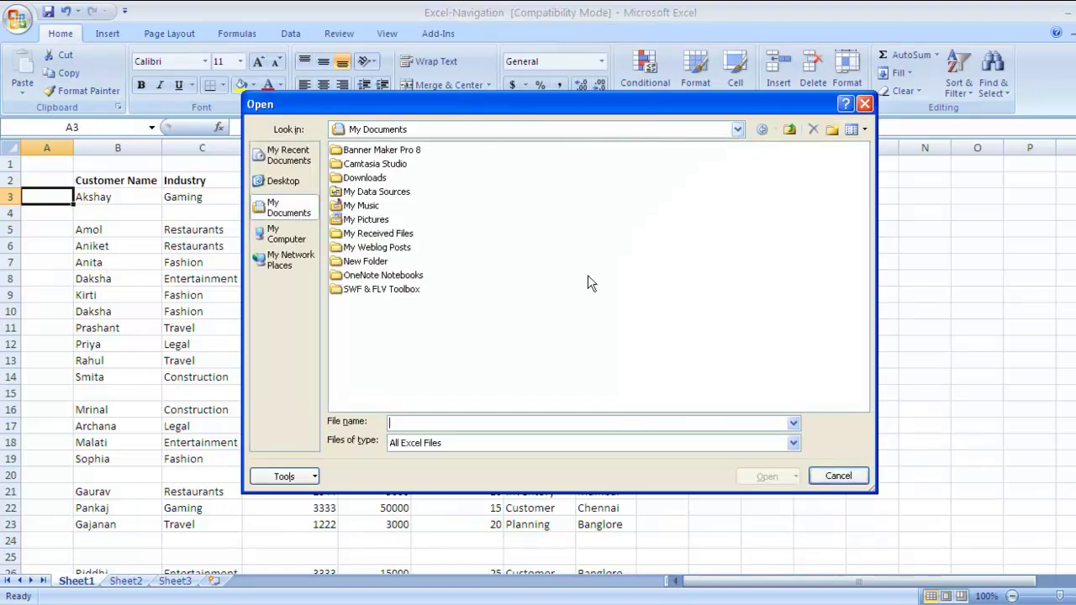
click(853, 475)
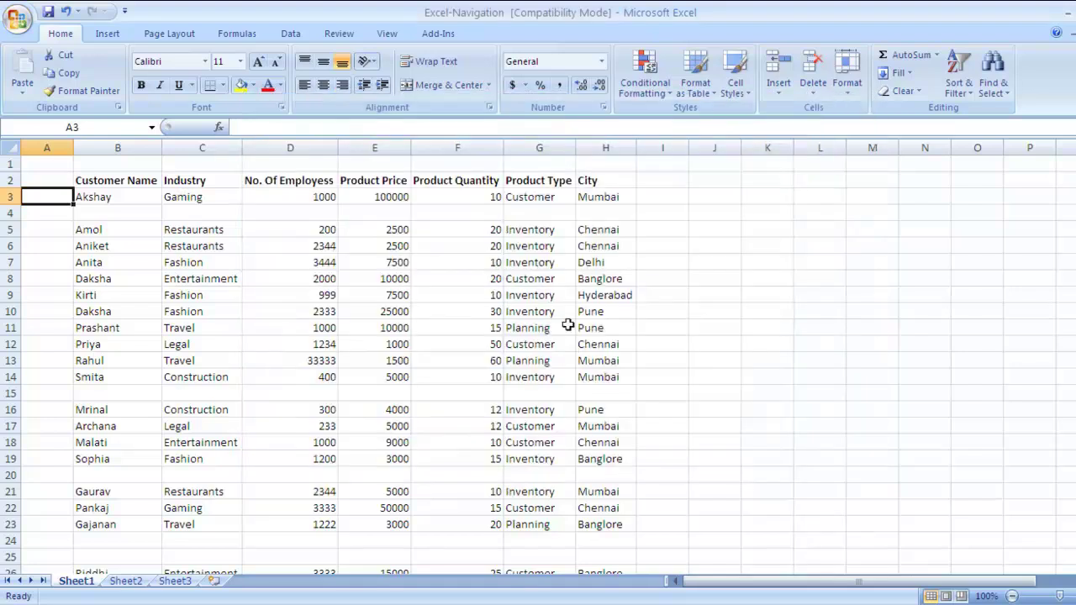
key(Right)
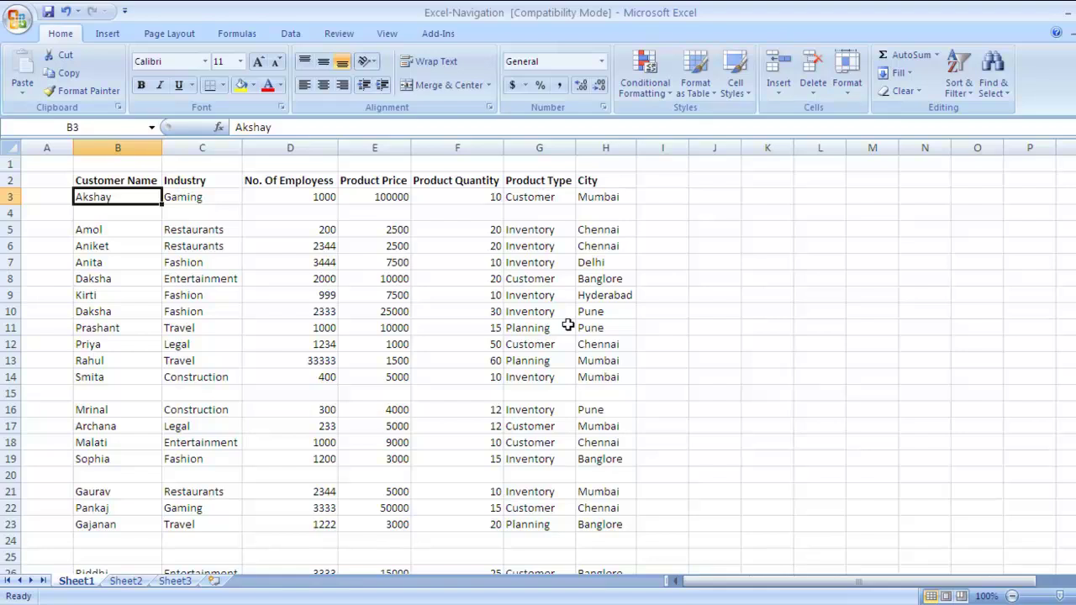
key(Left)
key(Right)
key(Left)
key(Up)
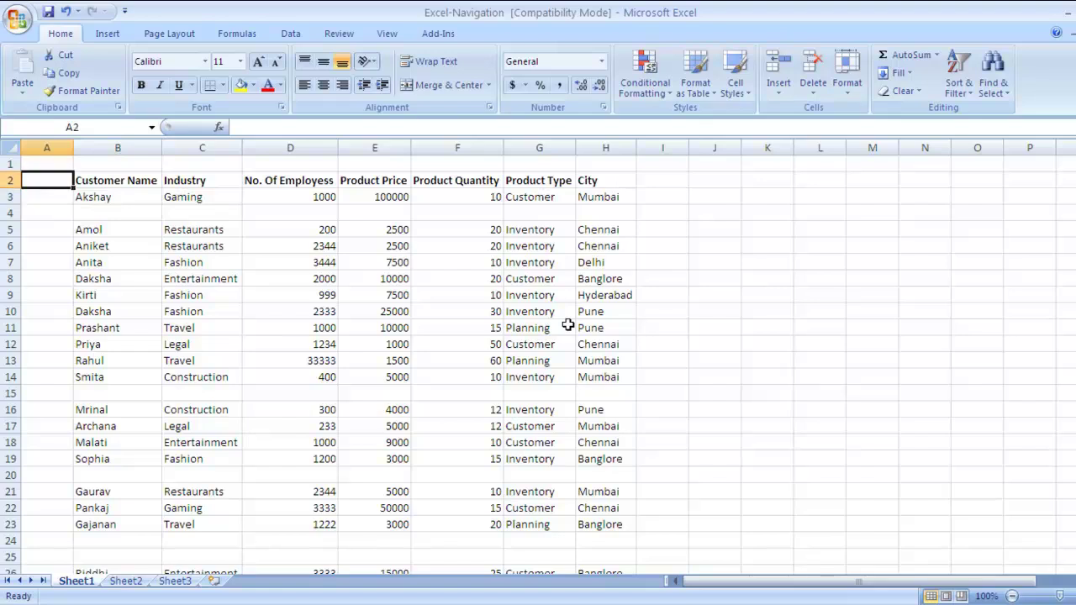
key(Down)
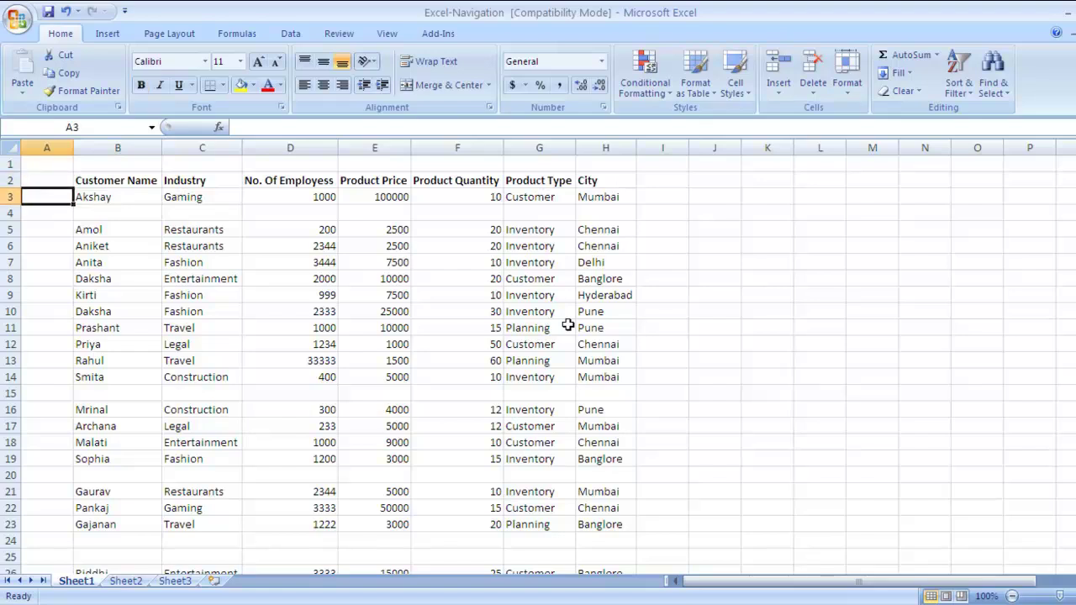
key(Up)
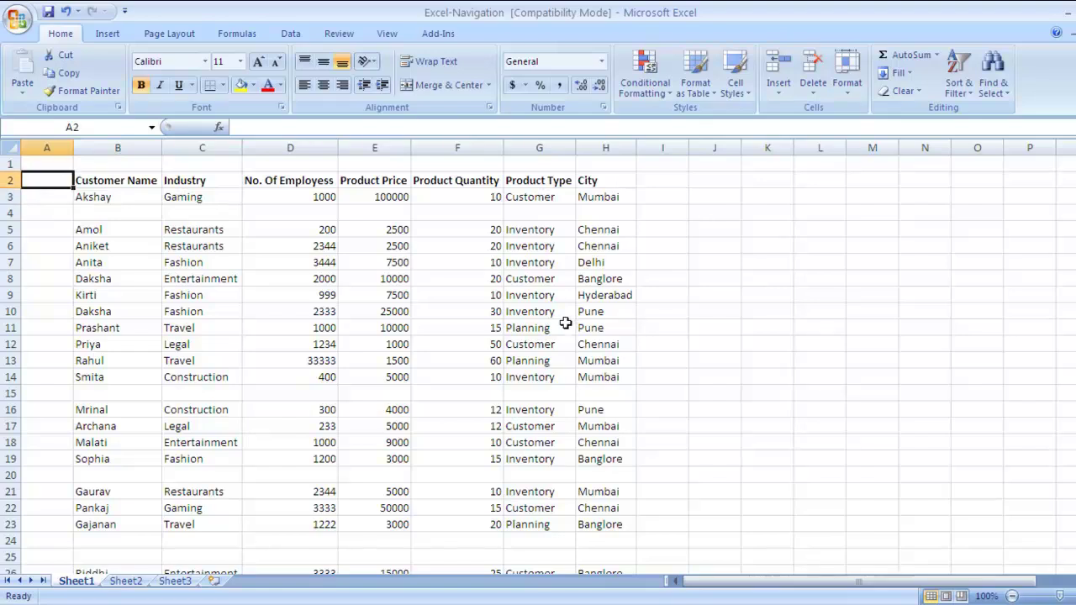
key(Right)
key(Down)
key(Left)
key(Right)
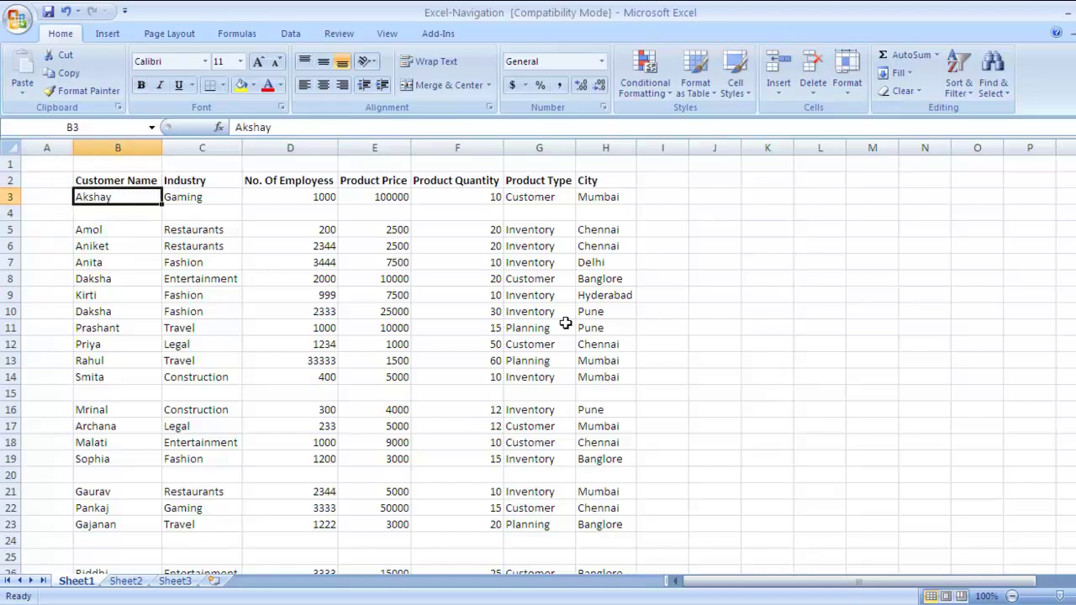
Create a new blank workbook, then switch back to the Excel-Navigation workbook.
key(ctrl+n)
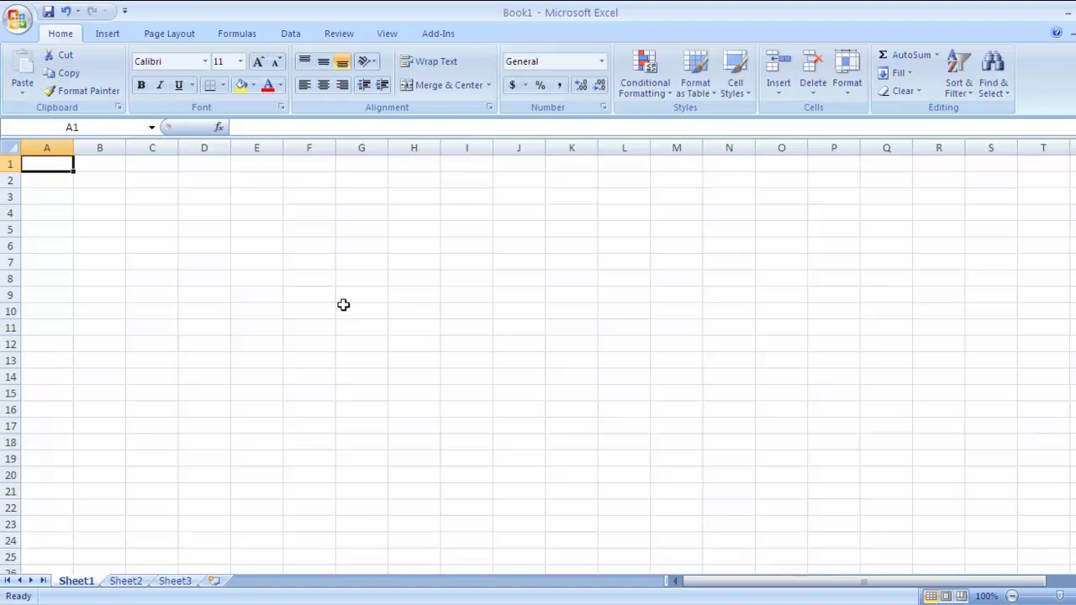
key(alt+Tab)
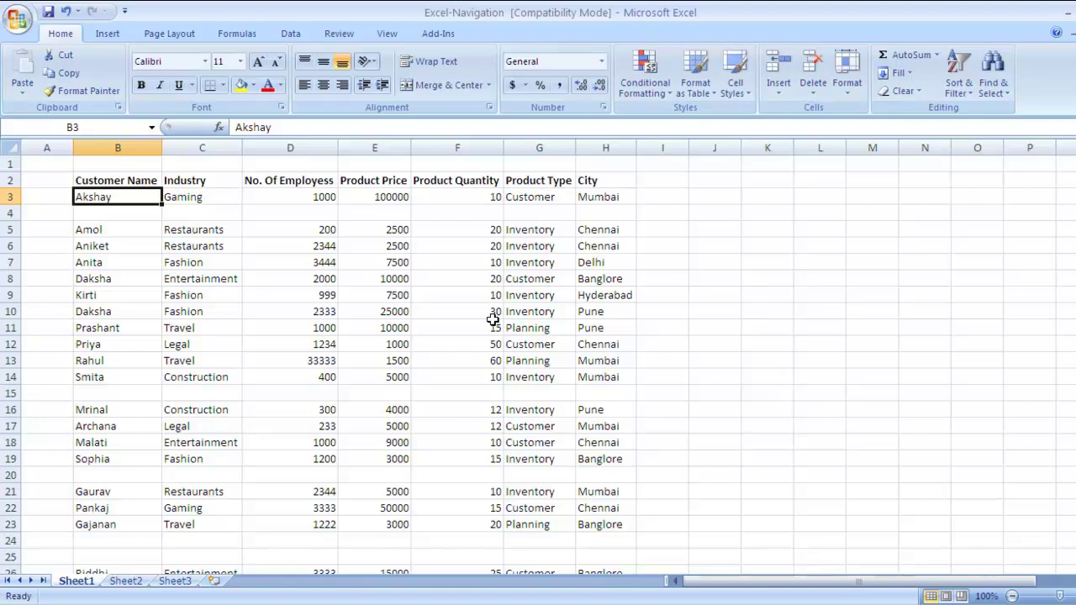
Bring up the print settings for the active sheet twice, dismissing them each time without printing.
key(ctrl+p)
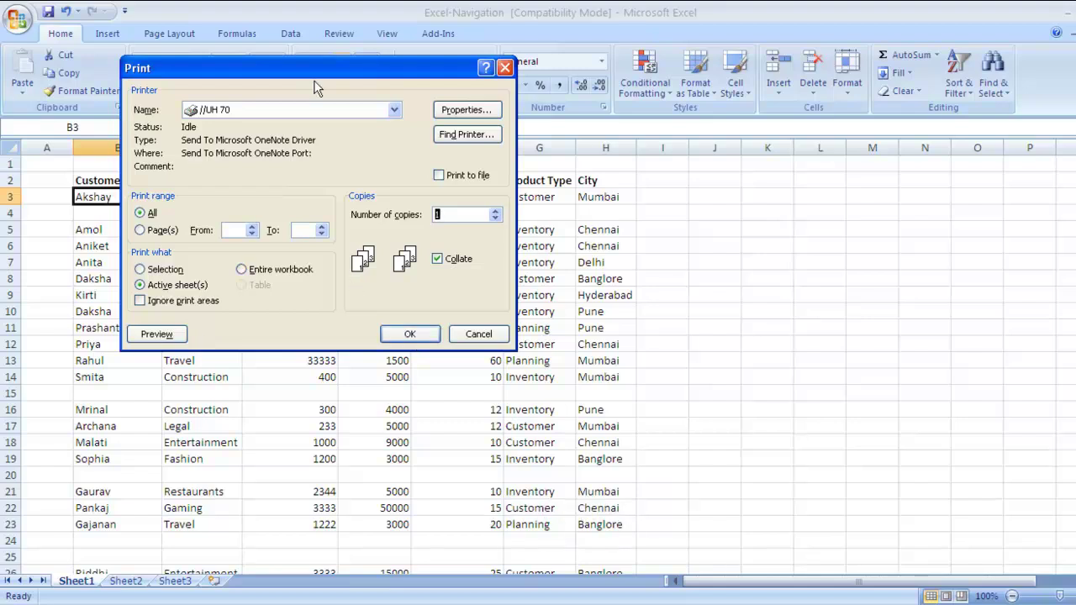
click(476, 335)
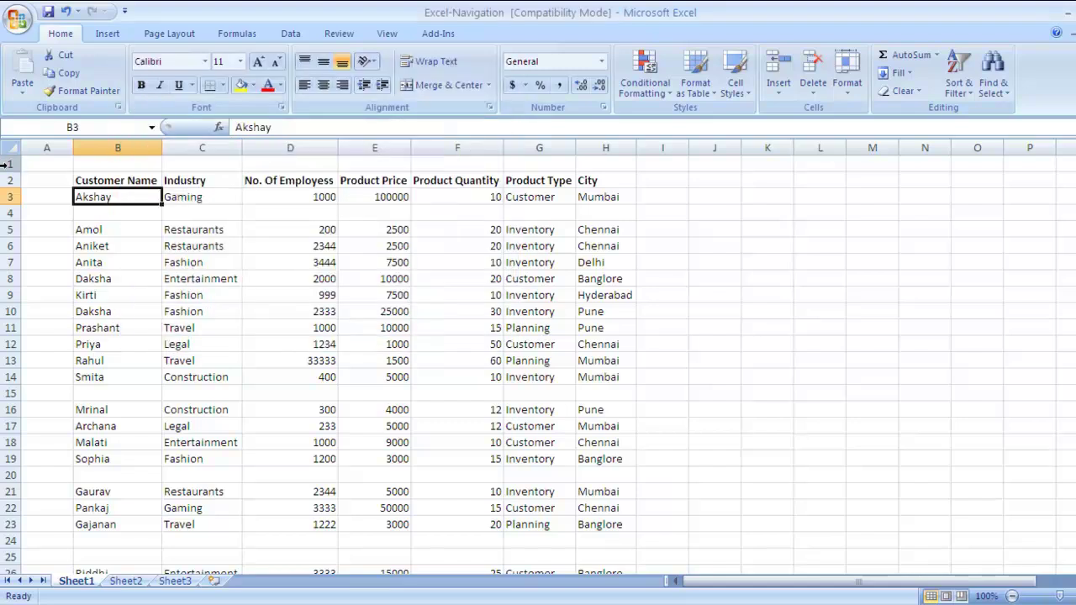
key(ctrl+p)
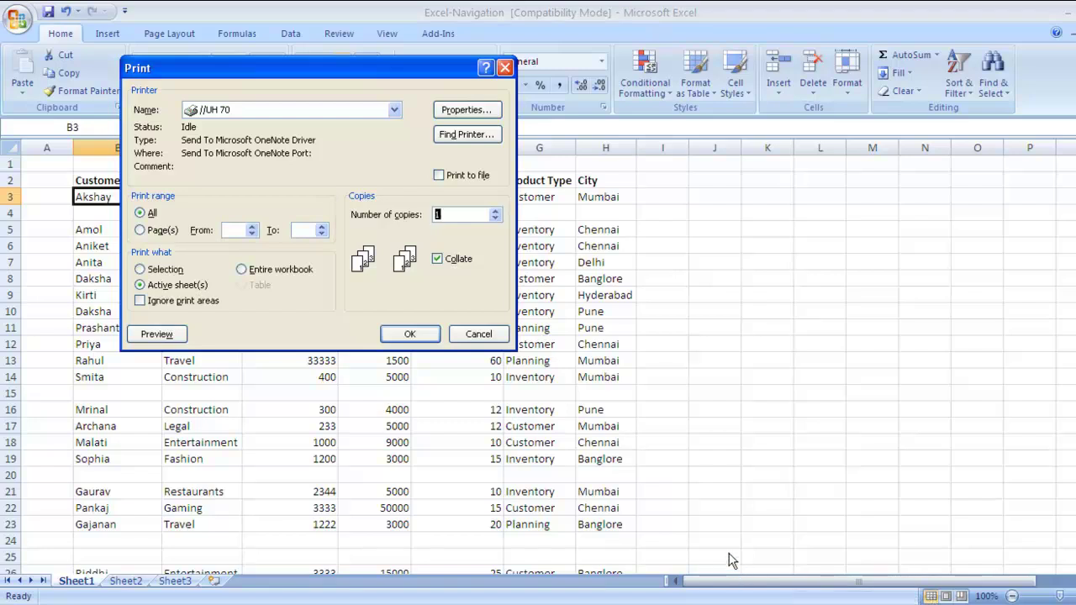
key(Escape)
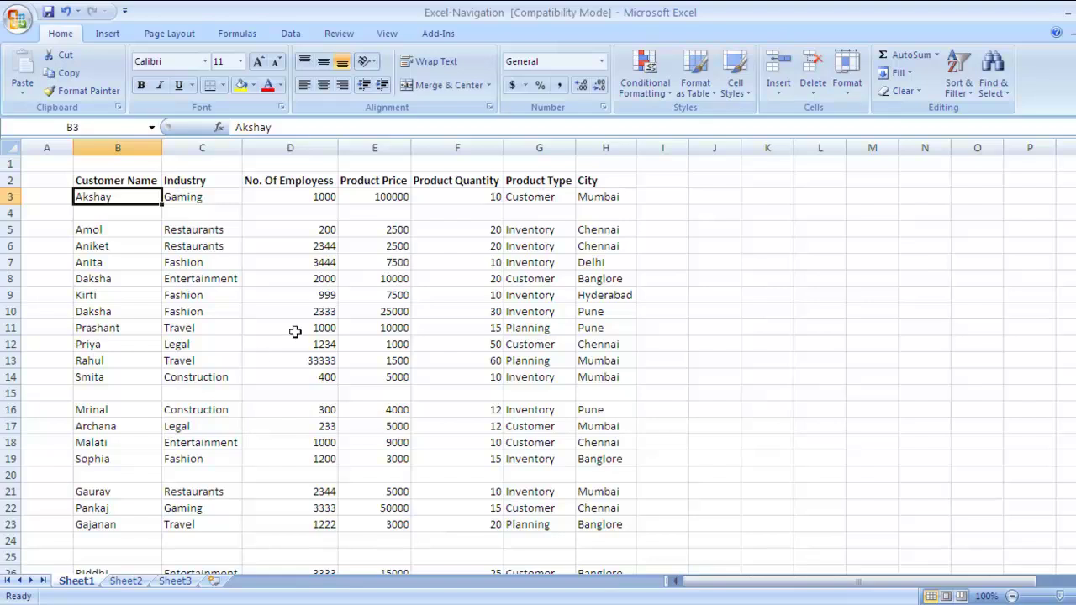
click(118, 217)
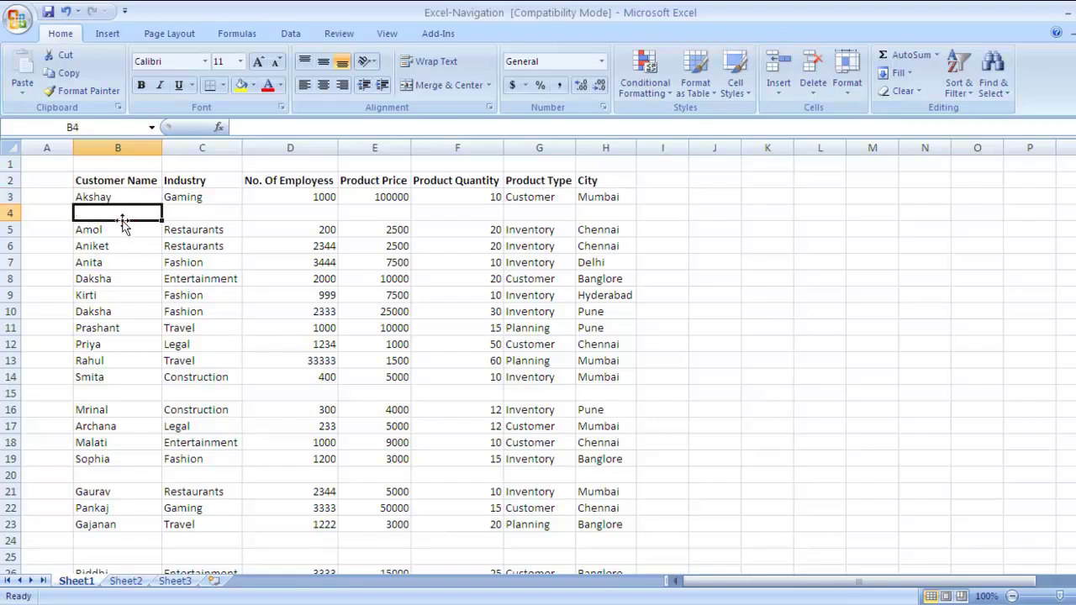
key(Up)
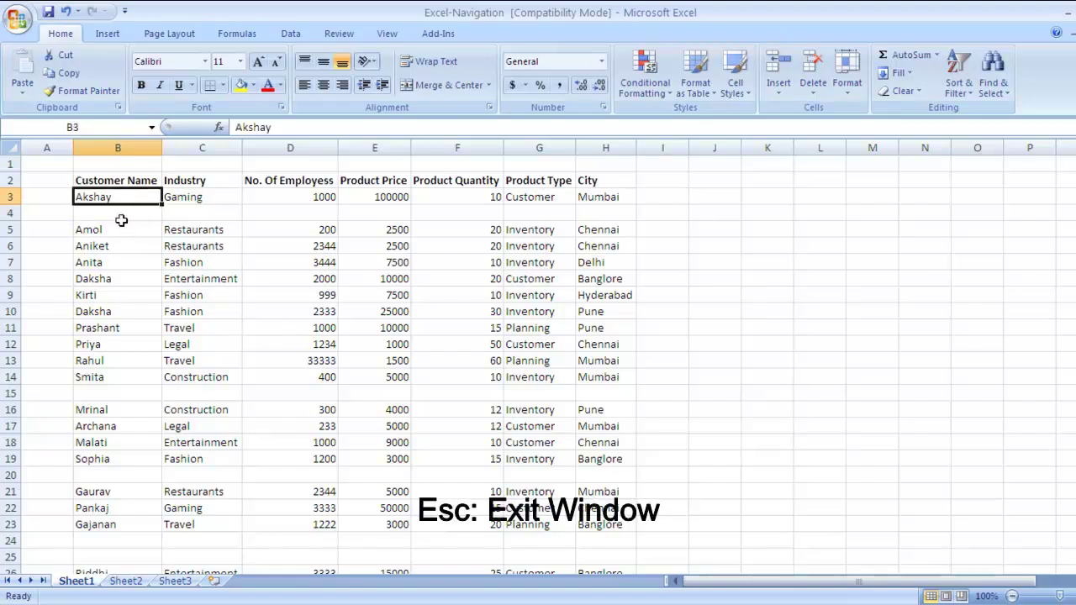
key(Right)
key(Right)
key(Right)
key(Right)
key(Right)
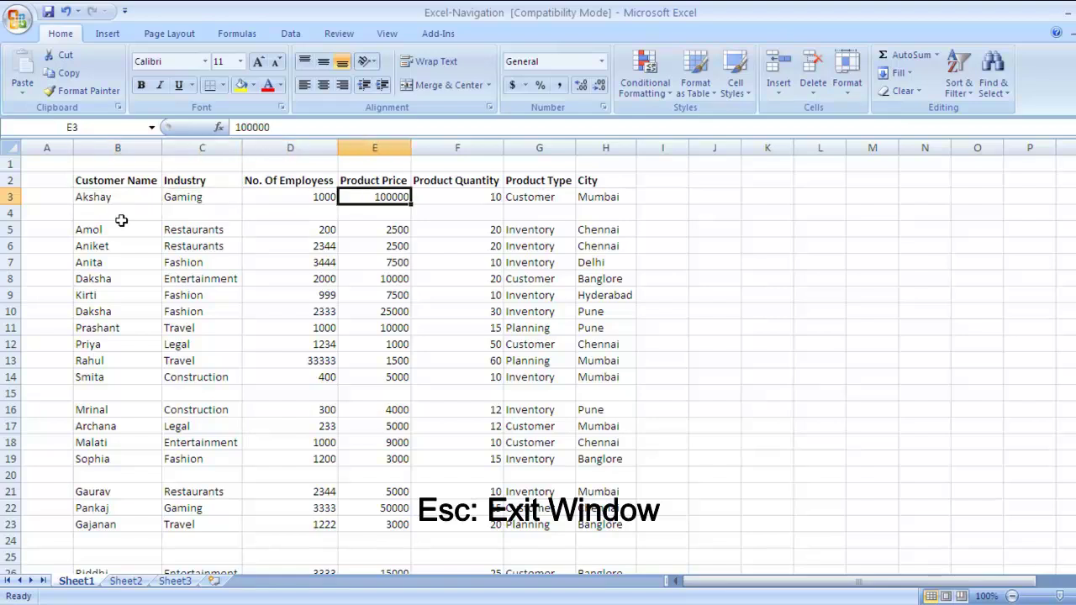
key(Left)
key(Left)
key(Left)
key(Left)
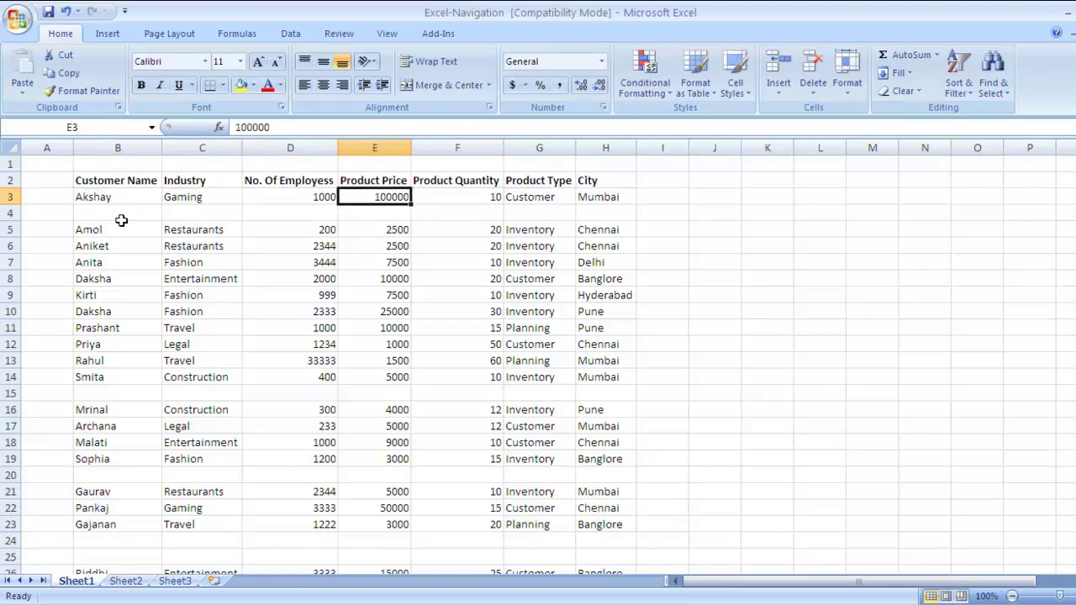
key(Left)
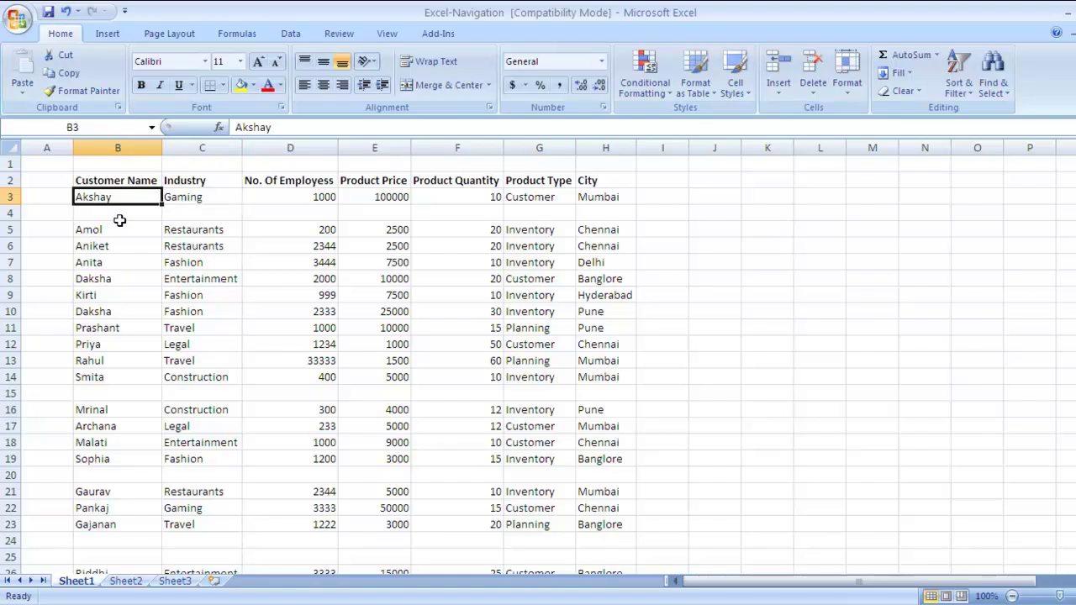
key(Down)
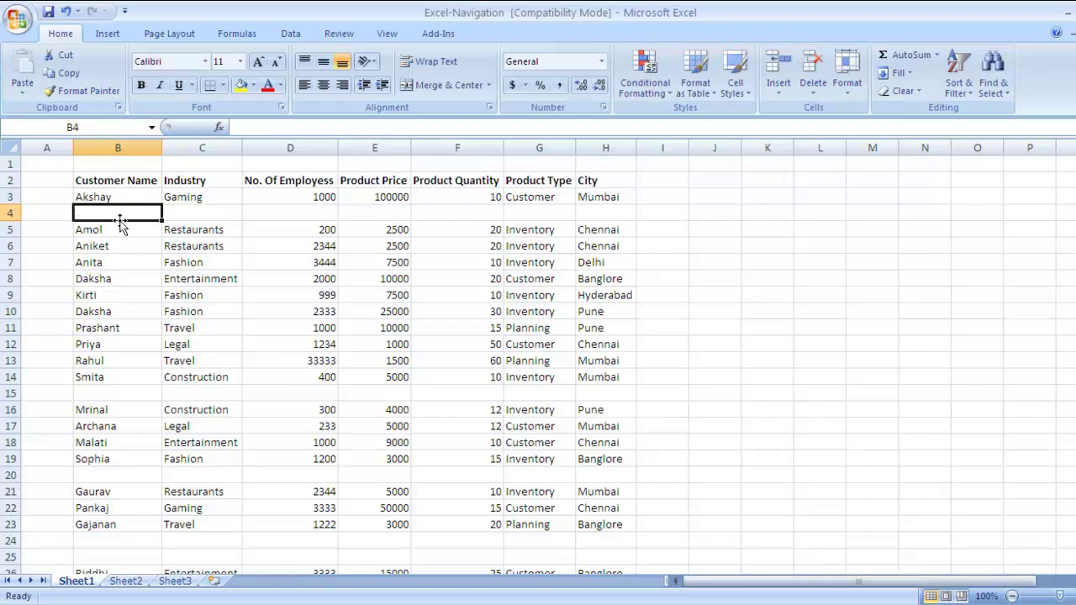
Switch to the blank Book1 workbook and close that file.
key(alt+Tab)
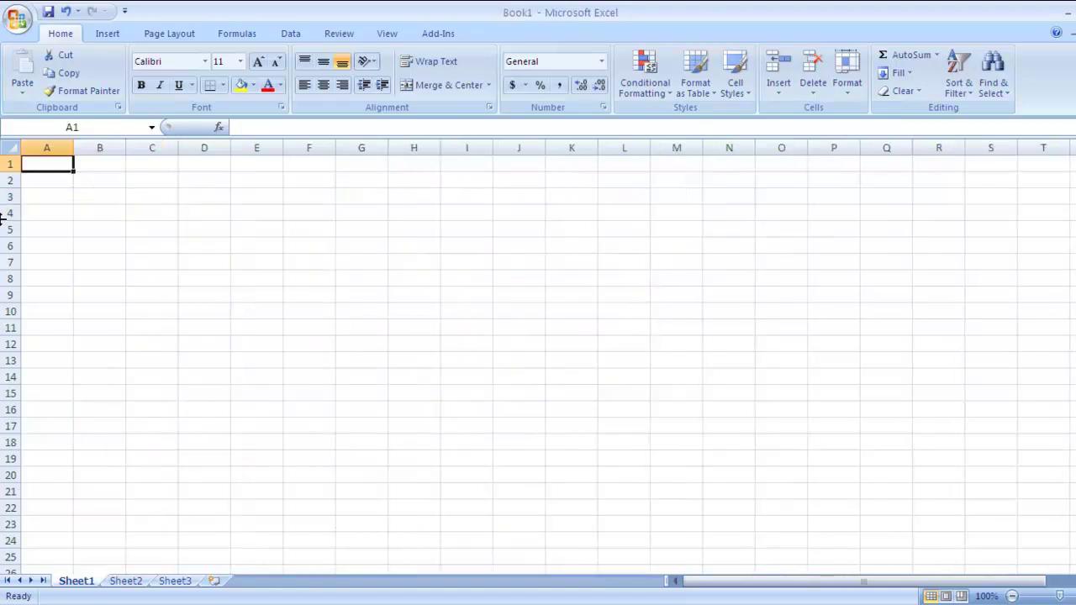
key(Right)
key(Left)
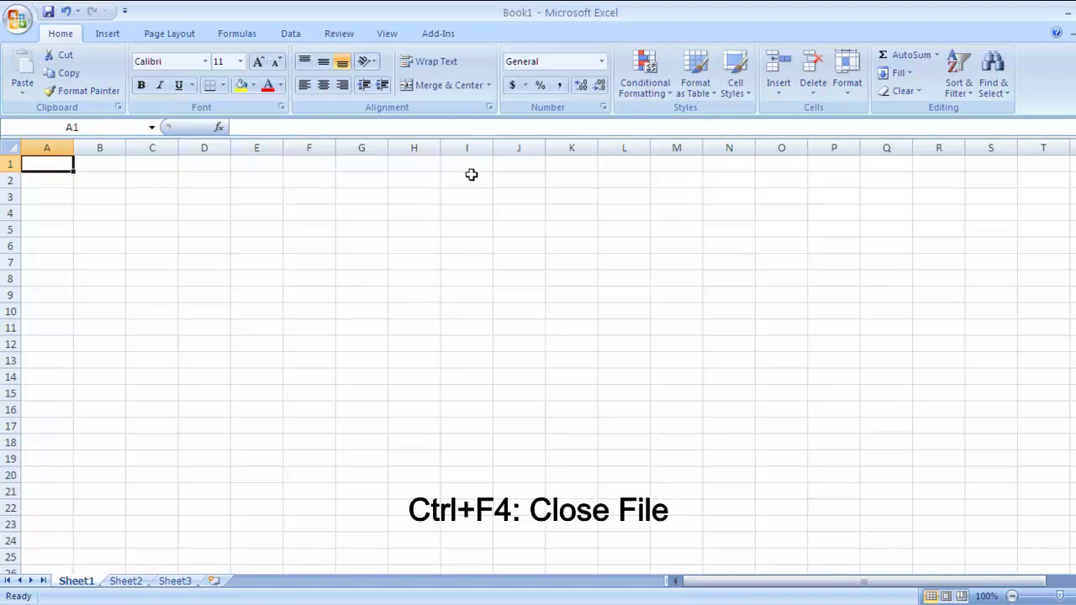
key(ctrl+F4)
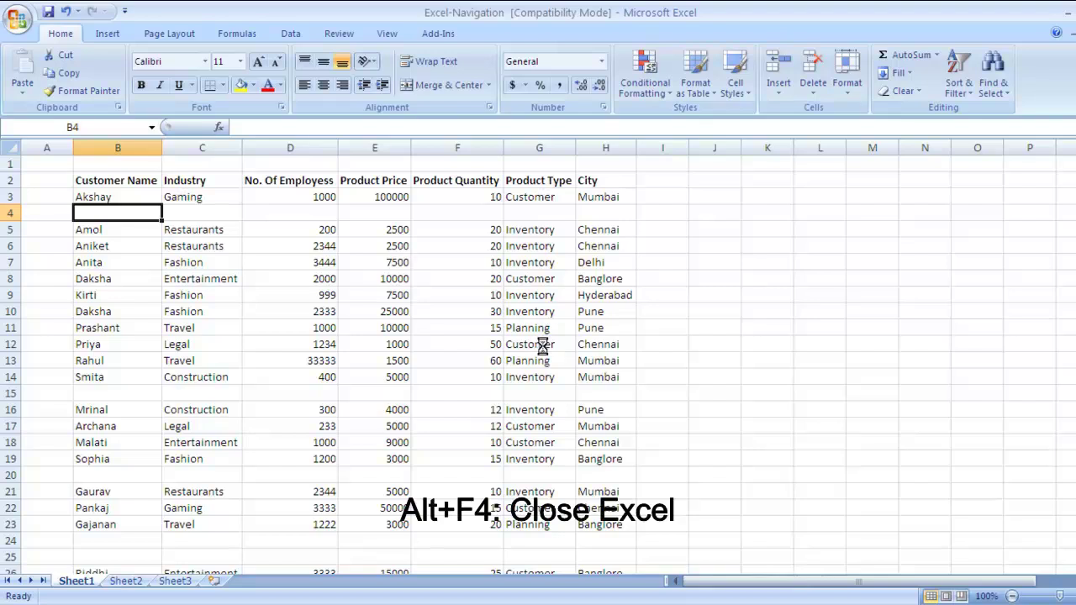
Start exiting Excel, then cancel the exit instead of saving or discarding the workbook changes.
key(alt+F4)
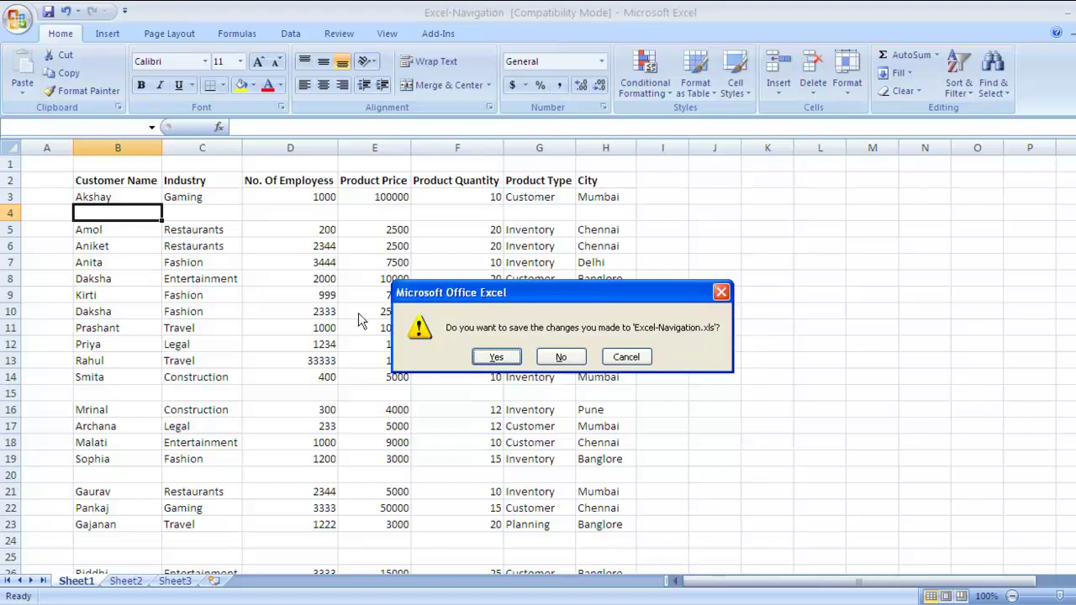
click(629, 358)
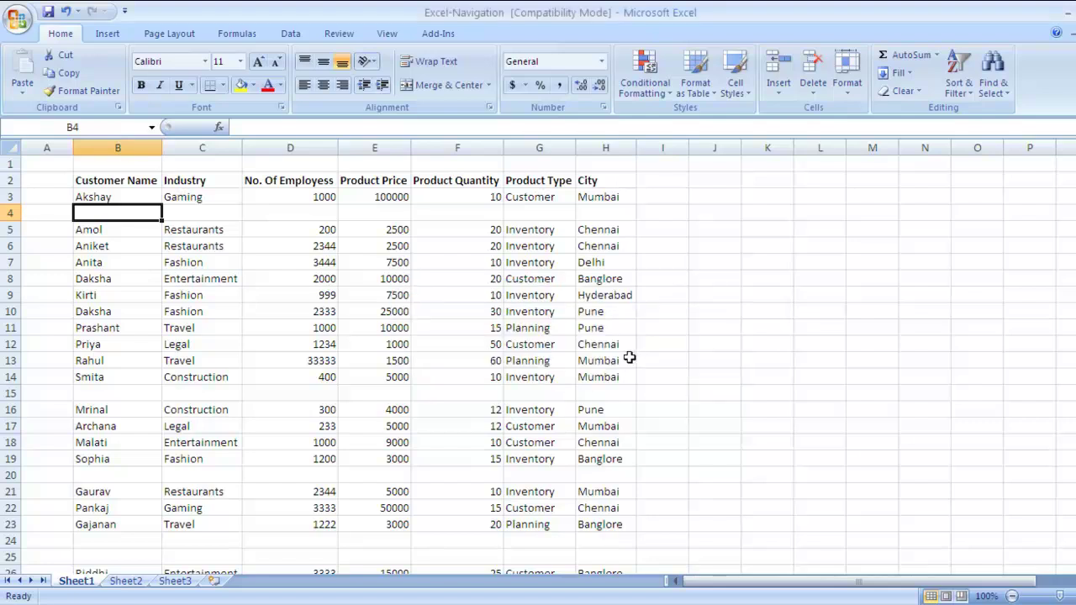
Move through the Customer Name column to cell B5 and save the workbook.
click(140, 275)
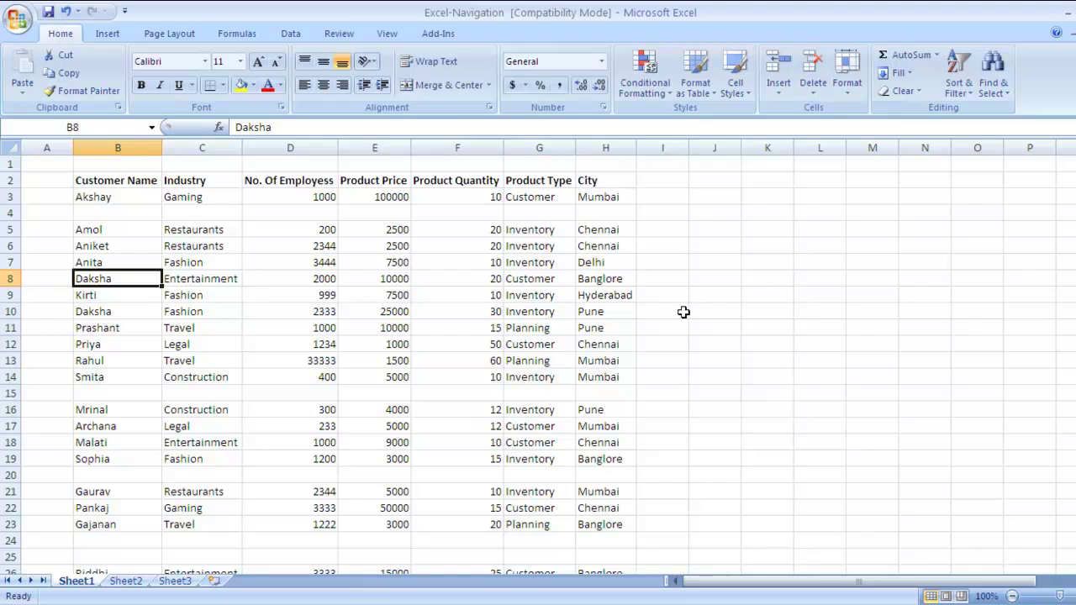
key(Up)
key(Up)
key(Up)
key(Up)
key(Up)
key(Down)
key(Down)
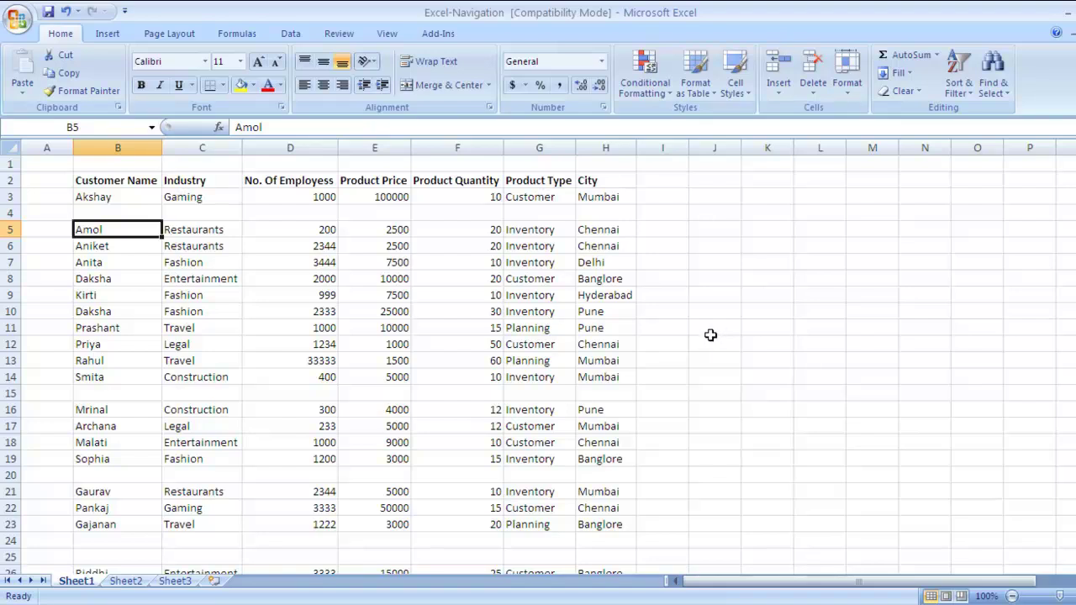
key(ctrl+s)
Move to cell B9, search the sheet for the customer name it holds, and close the search dialog.
key(Down)
key(Down)
key(Down)
key(Down)
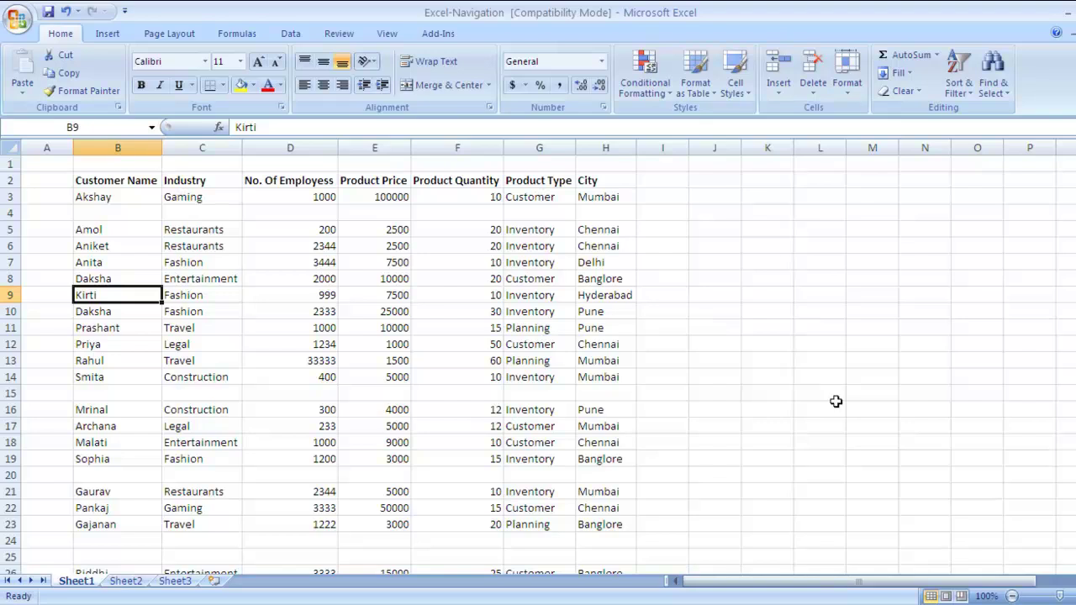
key(ctrl+f)
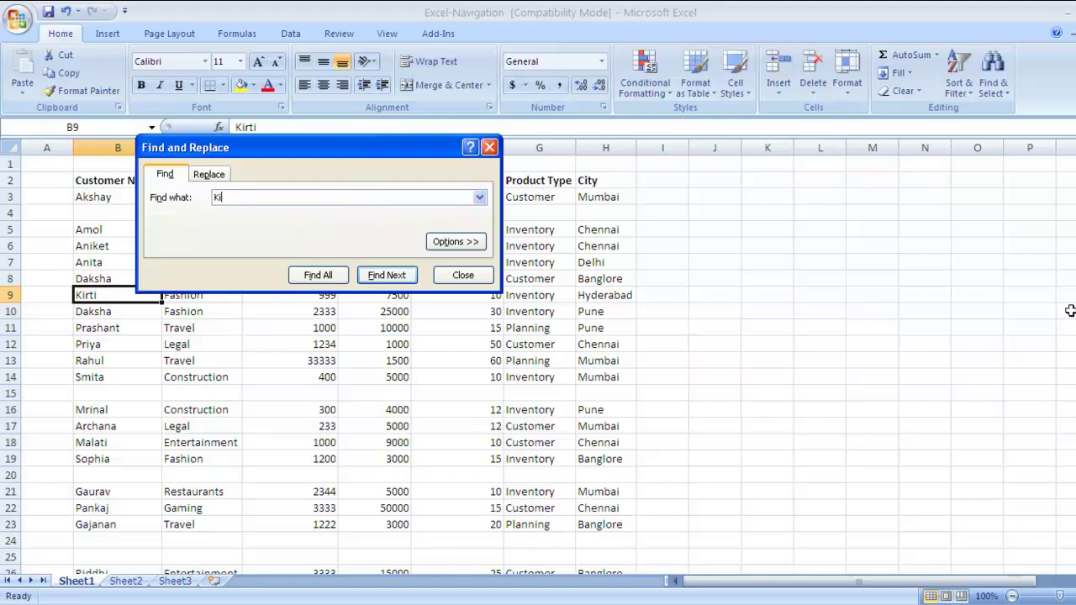
text(rti)
click(387, 274)
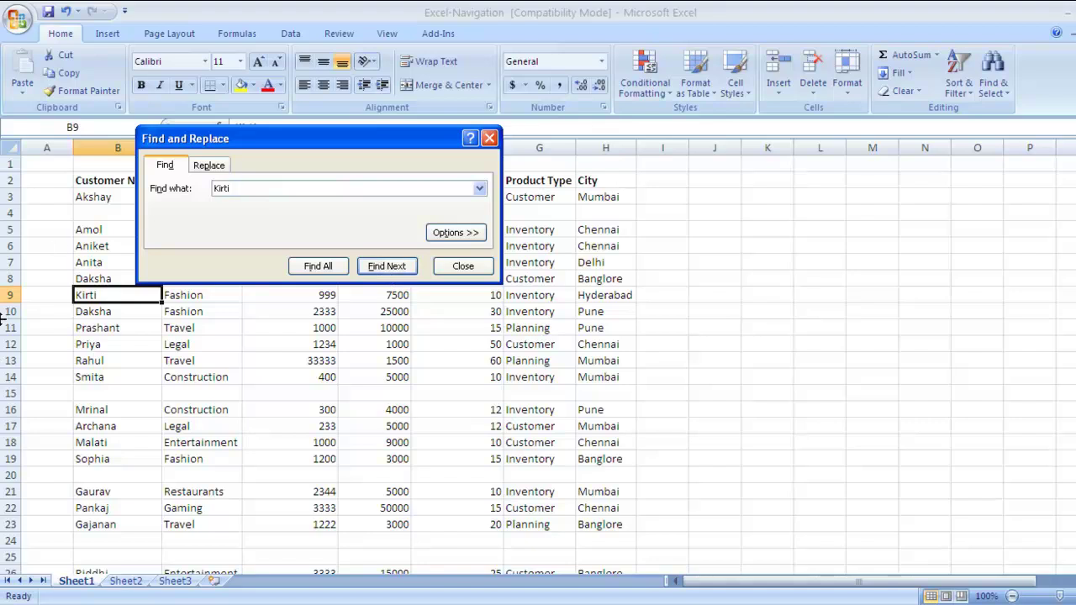
click(85, 303)
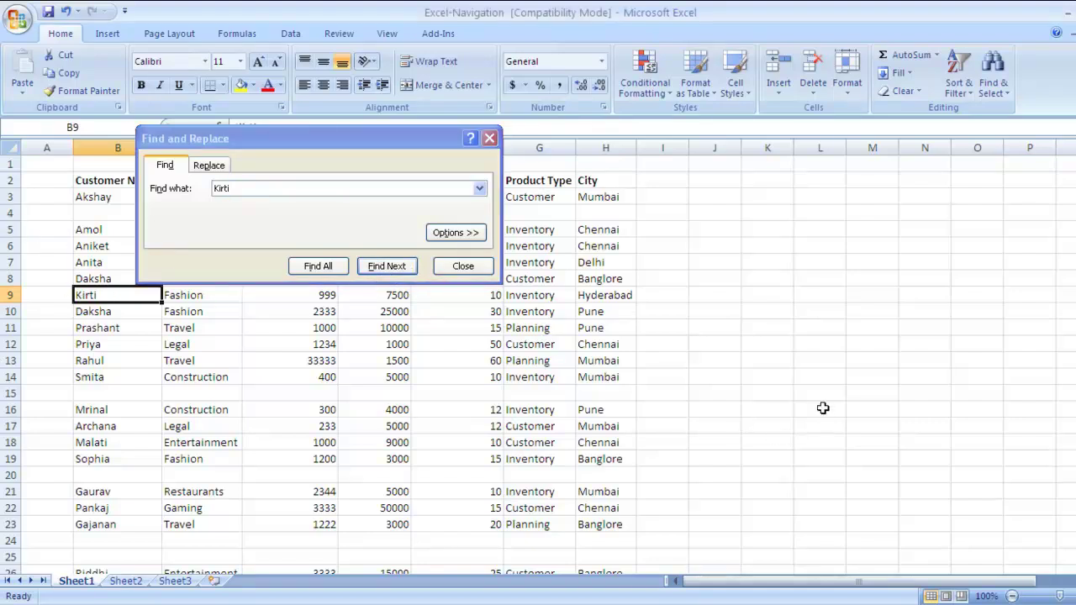
key(Down)
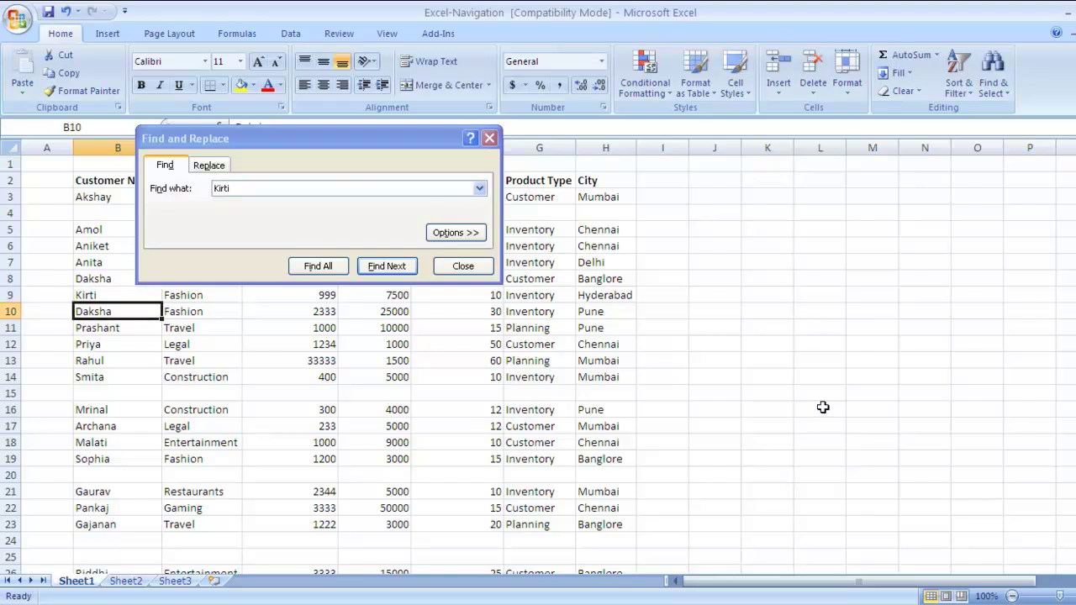
key(Up)
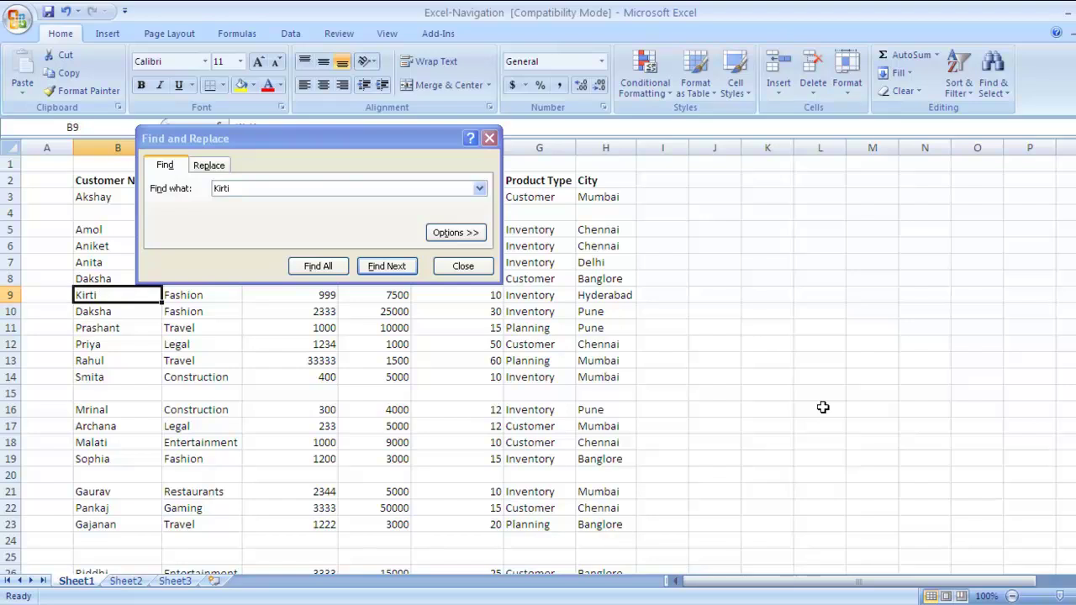
click(490, 140)
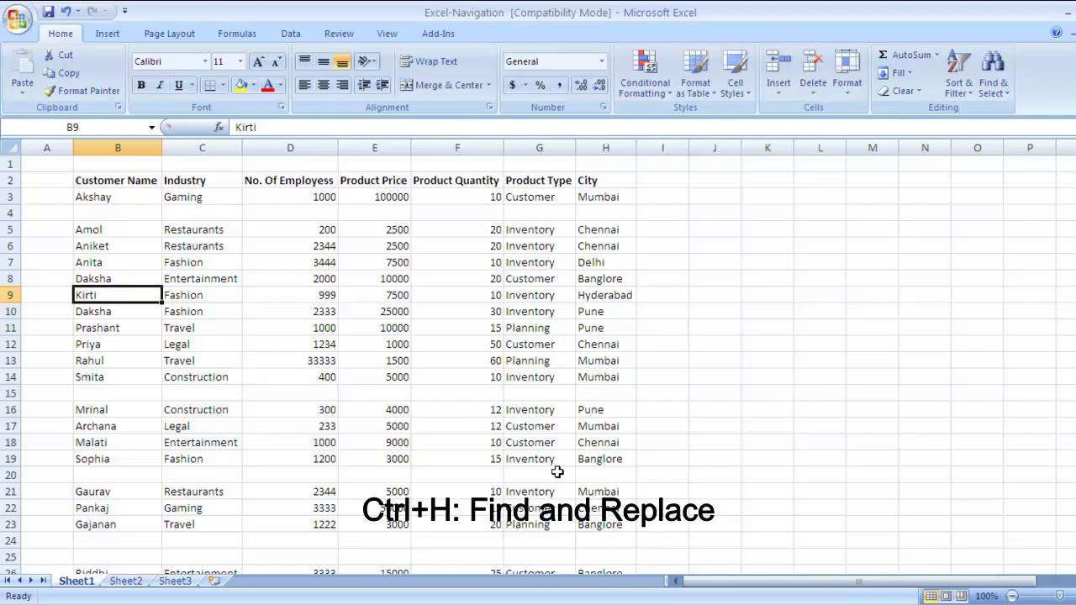
Replace all occurrences of the customer name in B7 with the name in B9 across the sheet.
key(ctrl+h)
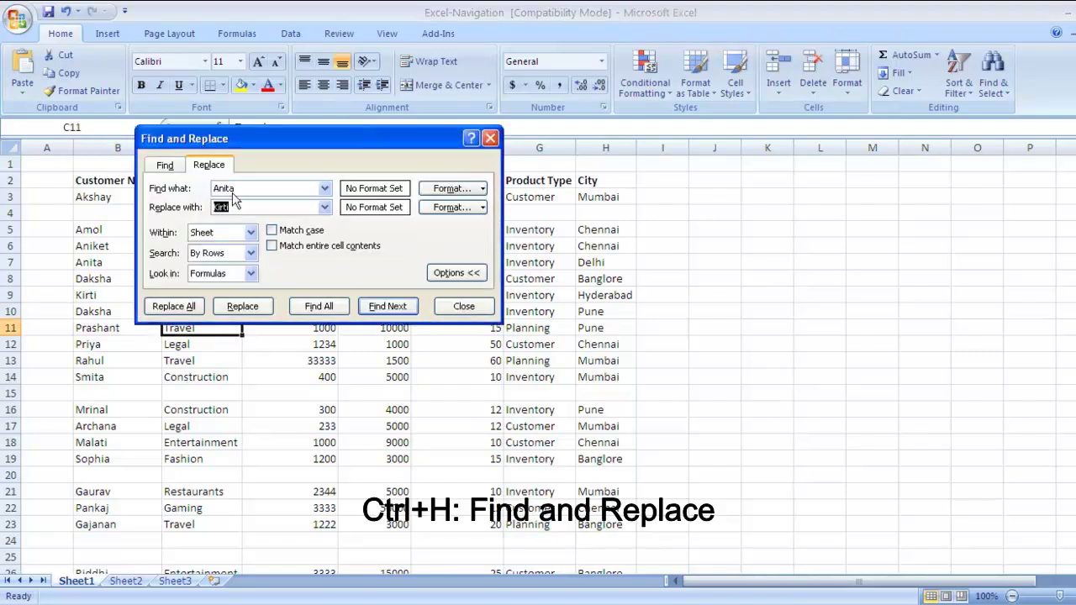
double_click(228, 188)
text(Anita)
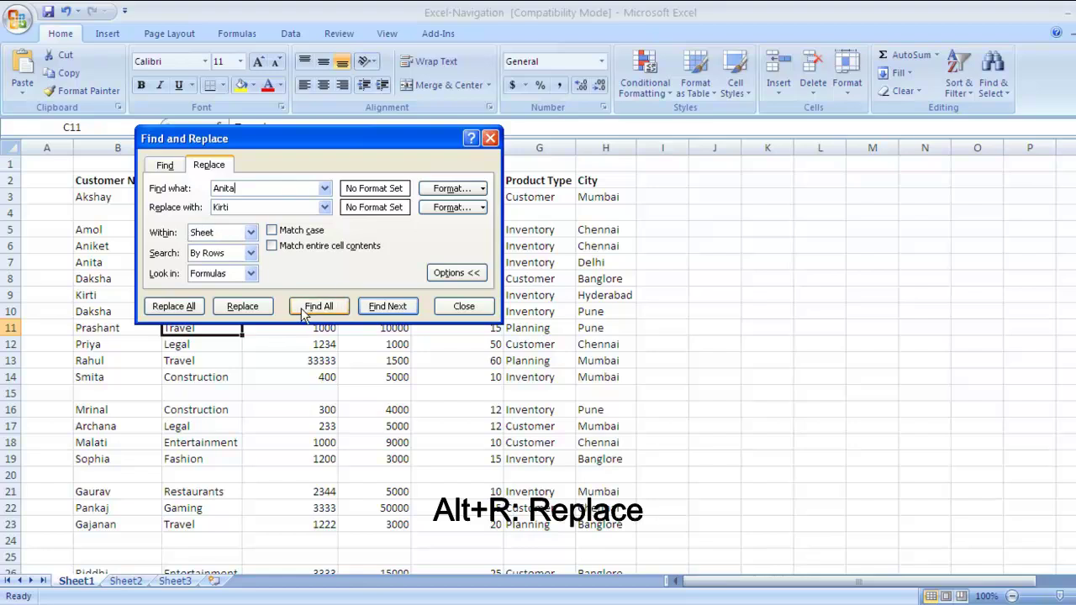
click(173, 306)
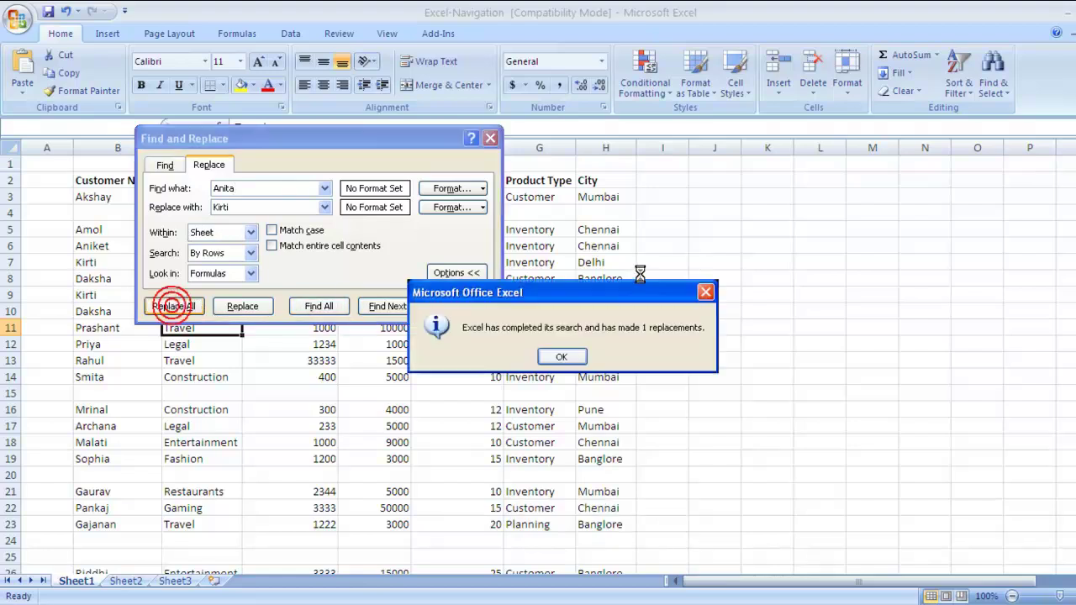
click(559, 358)
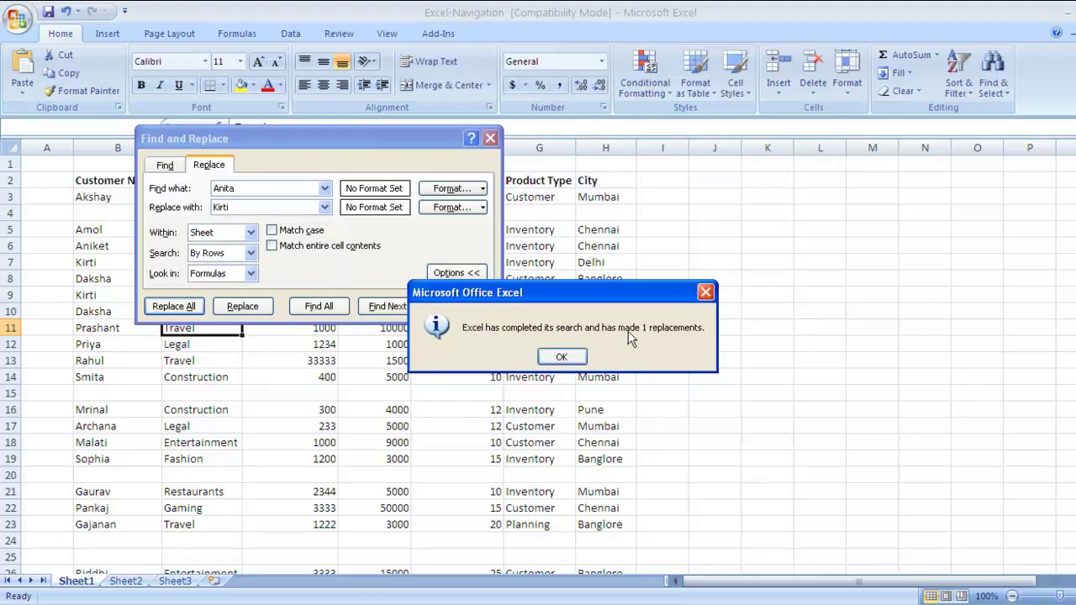
click(560, 358)
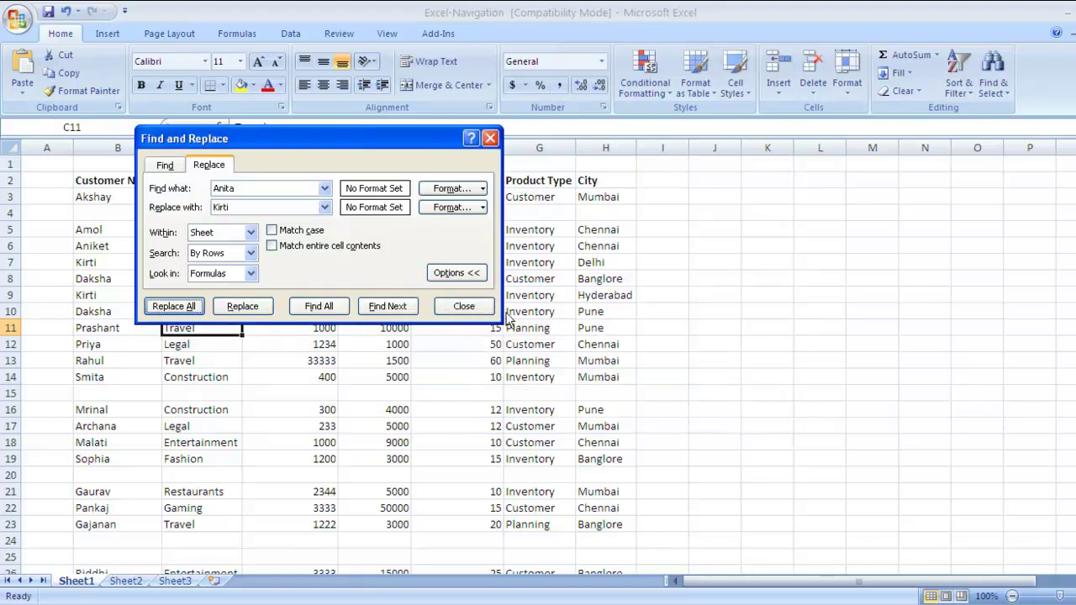
key(Escape)
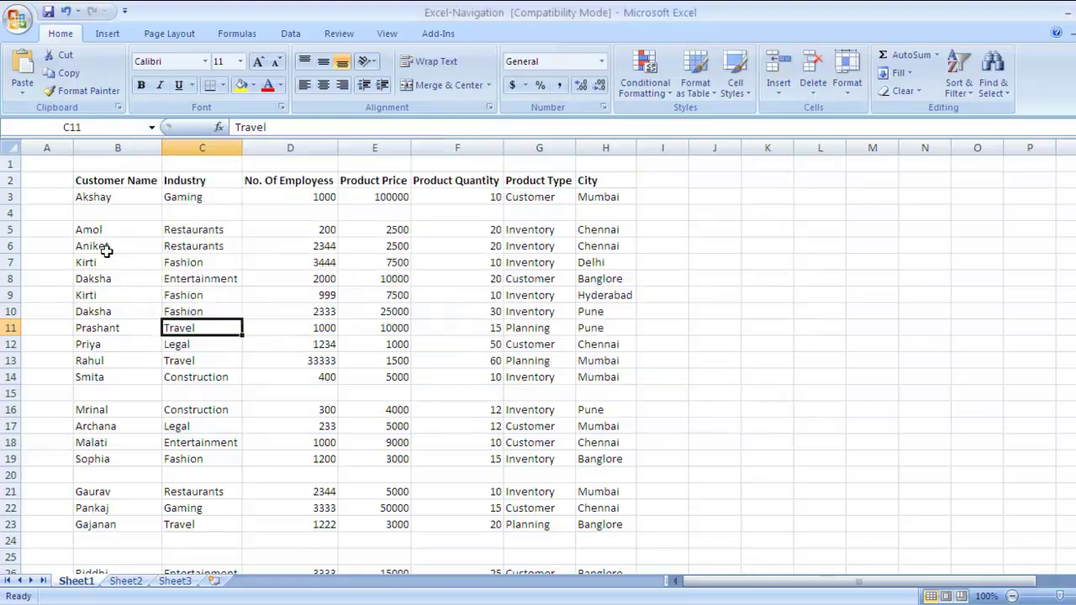
Examine the replaced customer name in B7 and the neighbouring names down to B9.
click(92, 264)
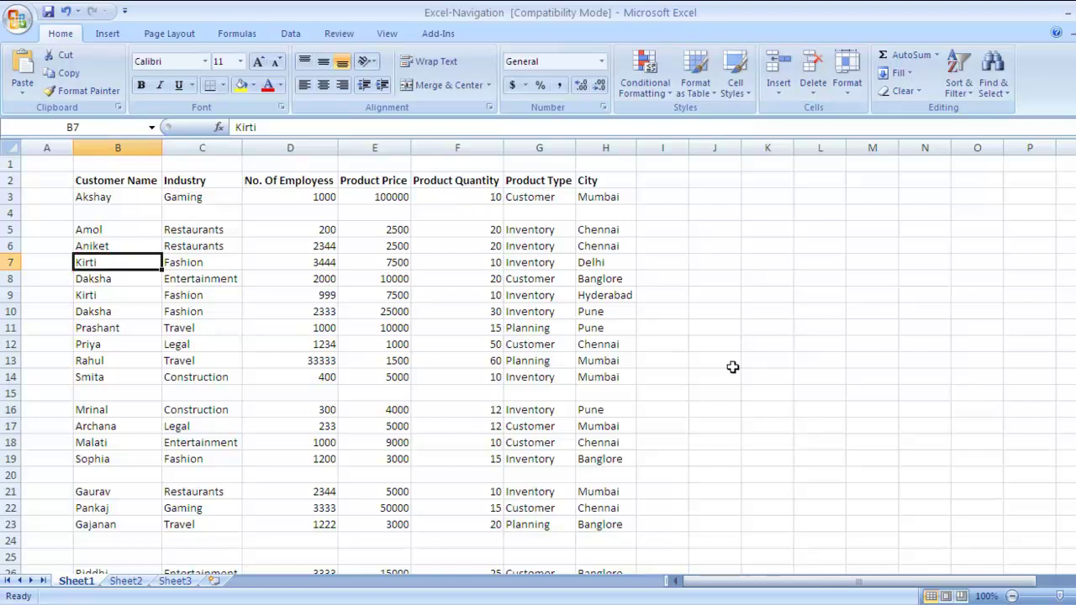
key(Down)
key(Down)
key(Up)
key(Up)
key(Up)
key(Down)
key(Down)
key(Down)
key(Up)
key(Up)
key(Up)
key(Down)
key(Down)
key(Down)
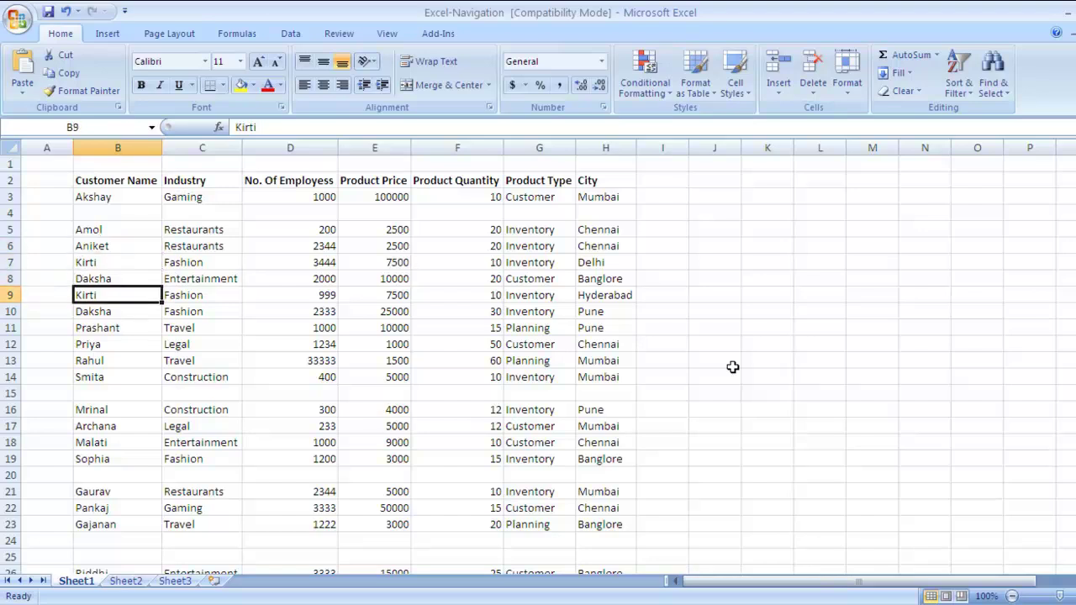
Bring up the replace dialog again, collapse its extra options, and close it without replacing anything.
key(ctrl+h)
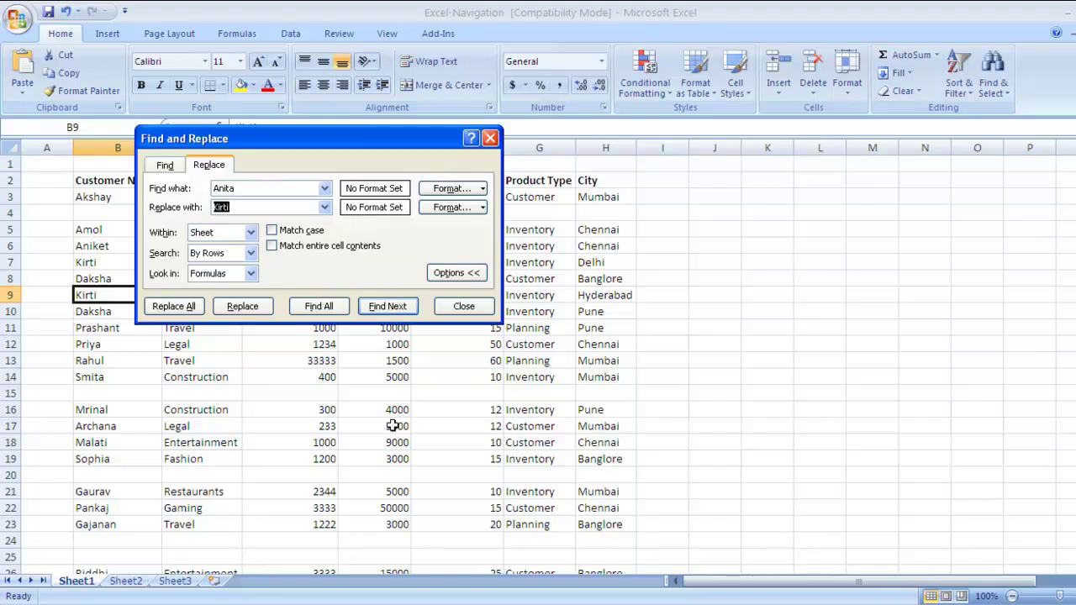
click(468, 345)
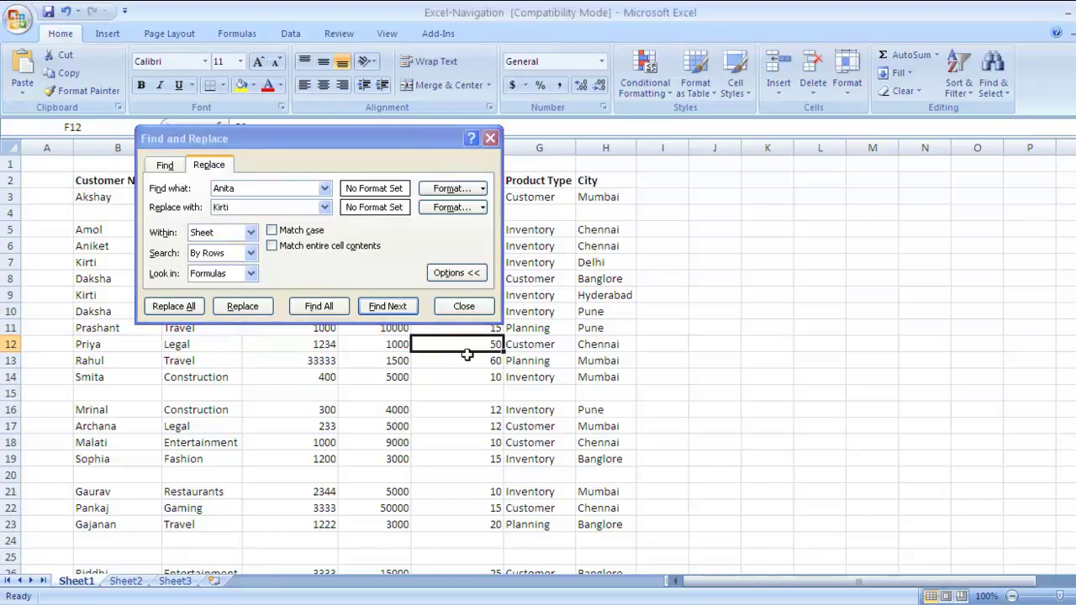
click(442, 276)
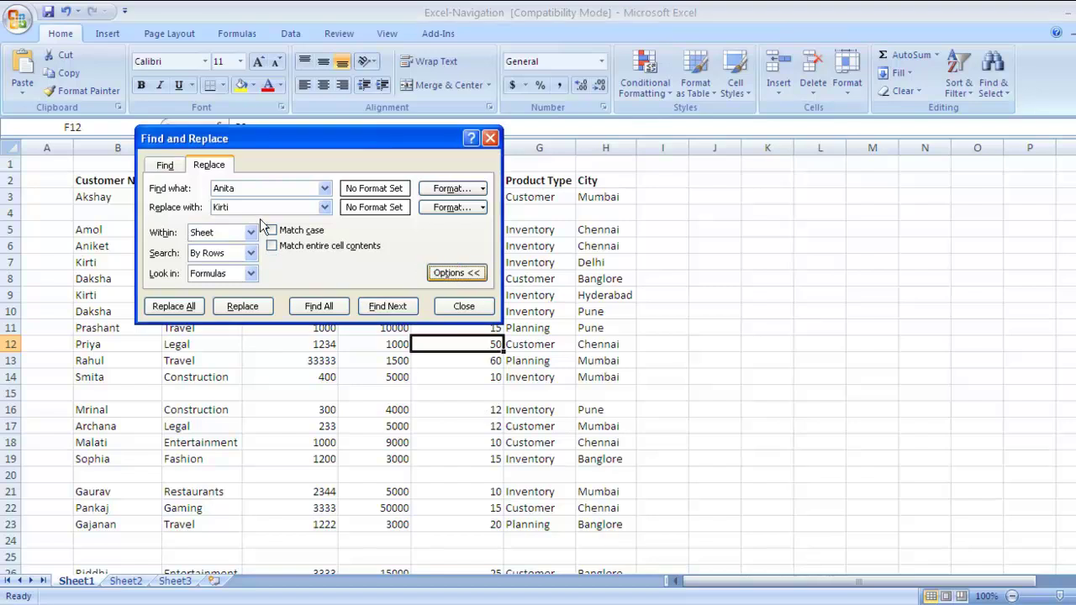
click(441, 275)
double_click(221, 207)
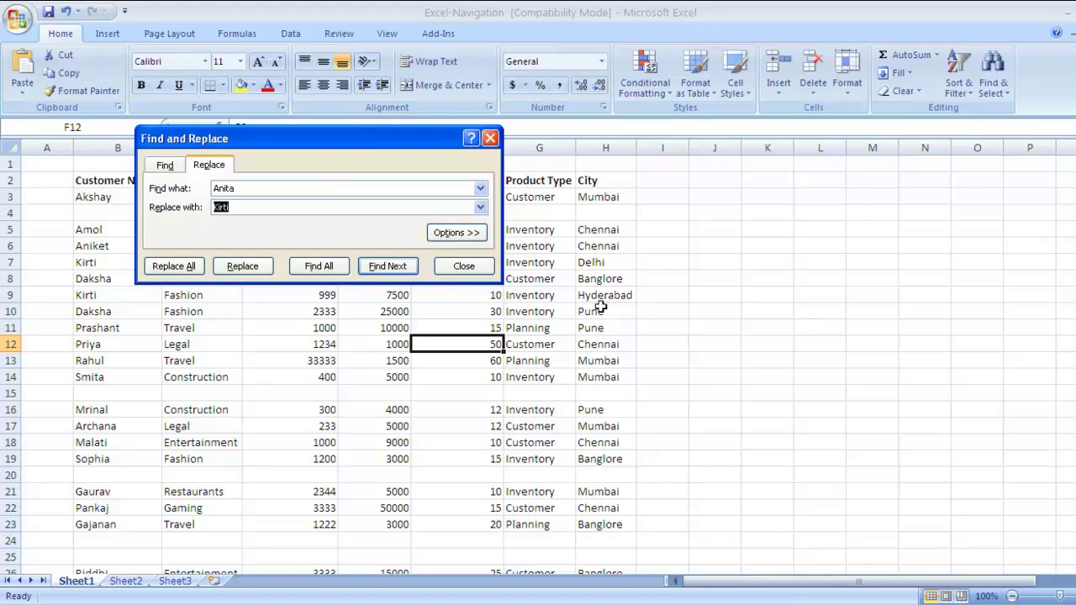
key(Escape)
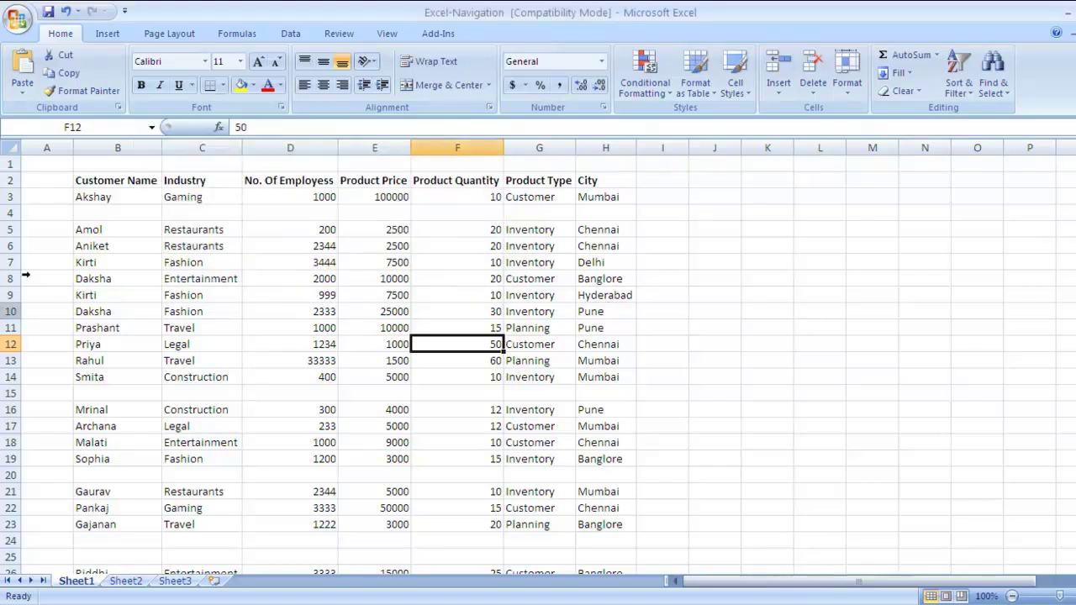
Undo the customer name replacement.
click(118, 251)
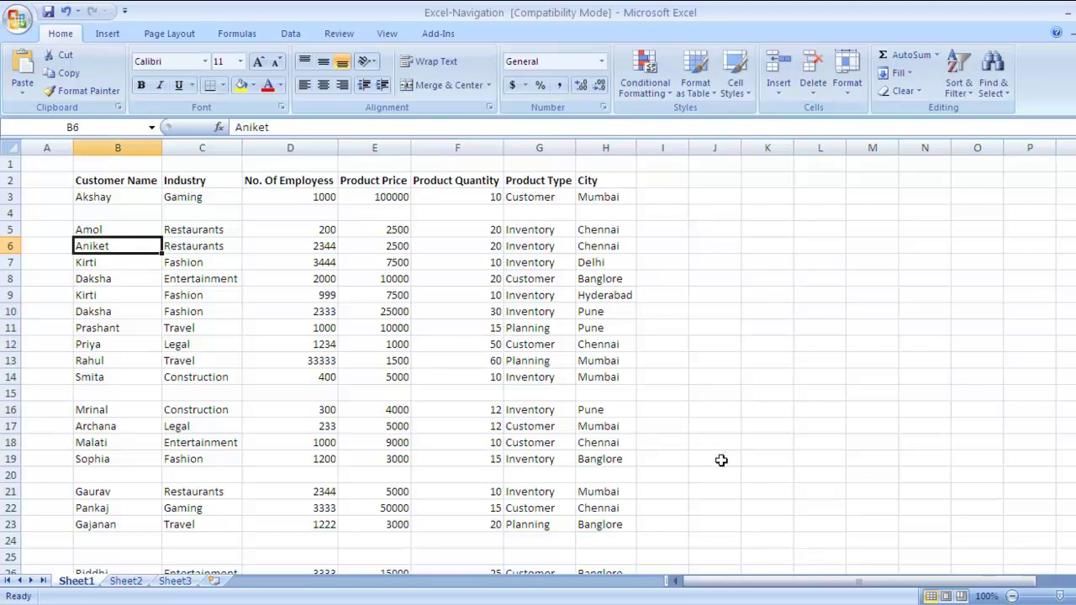
key(ctrl+z)
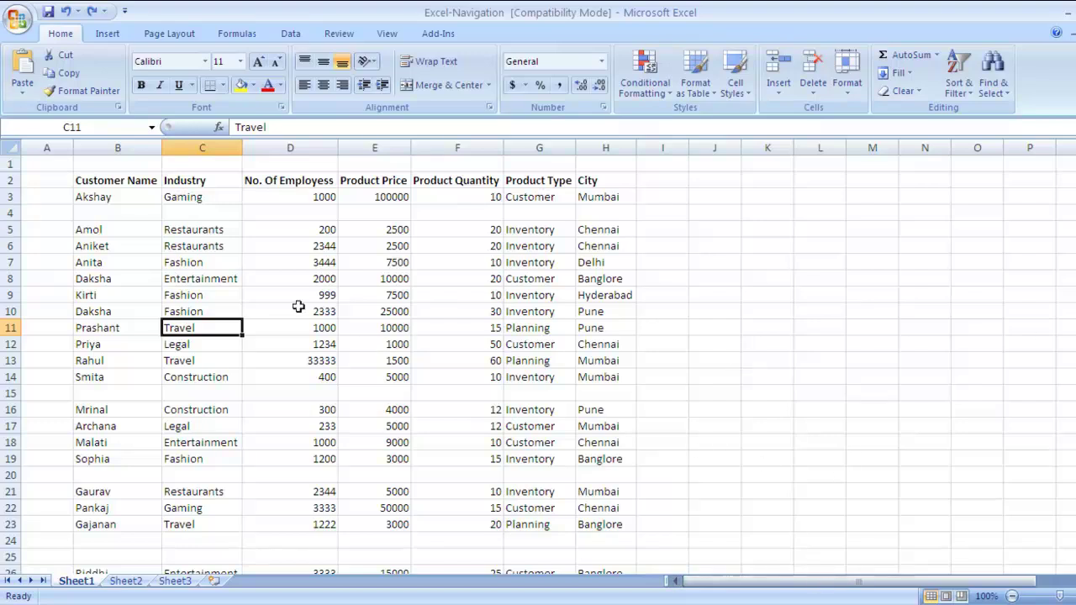
click(424, 267)
click(422, 265)
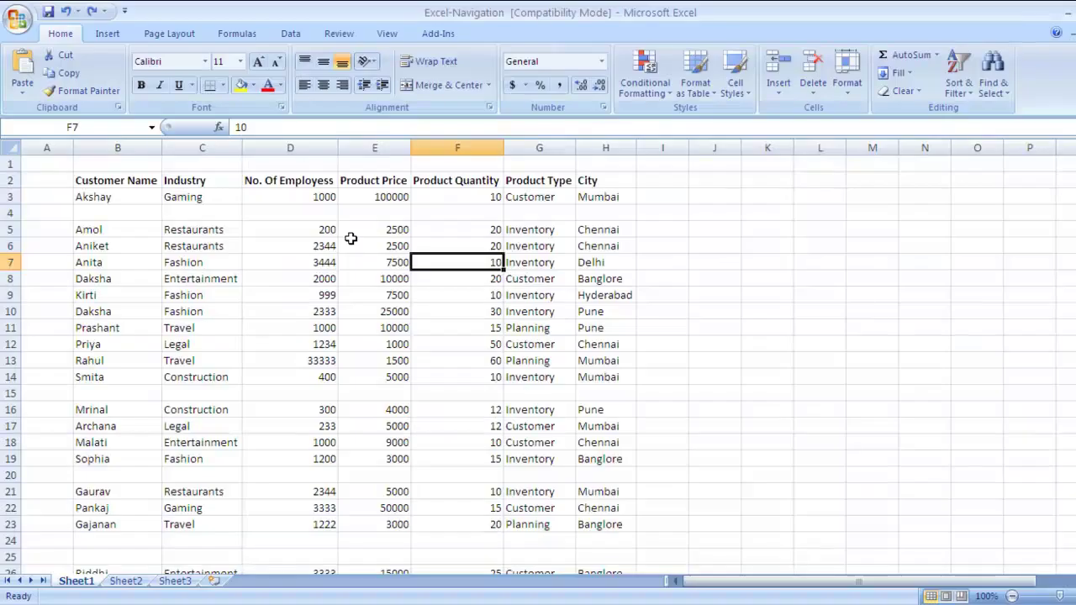
click(351, 235)
click(496, 261)
click(234, 259)
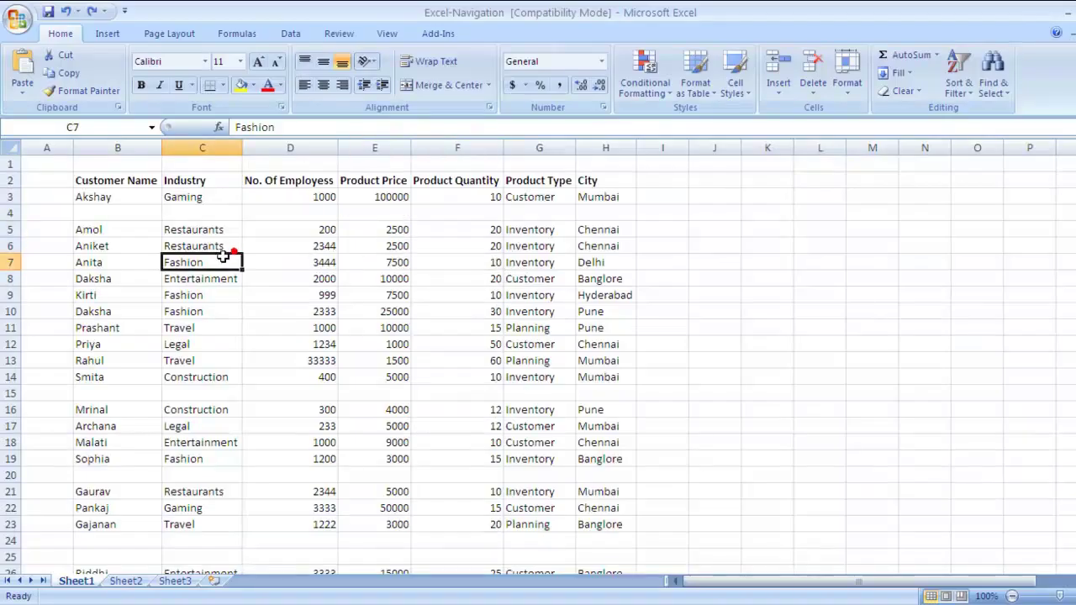
click(268, 238)
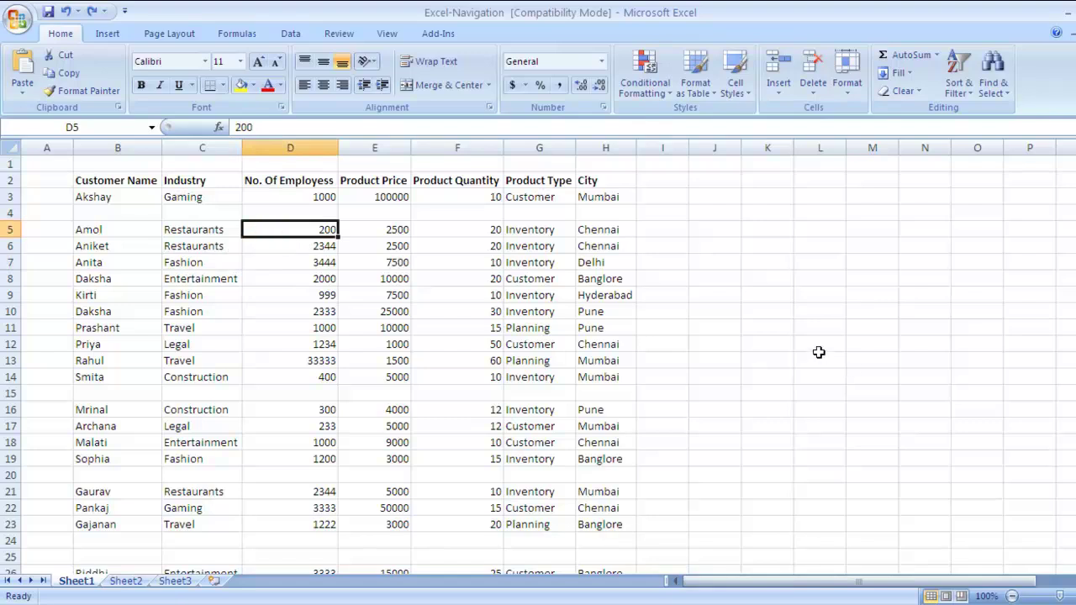
Switch to the Mozilla Firefox window and back to the Excel-Navigation workbook, twice.
key(alt+Tab)
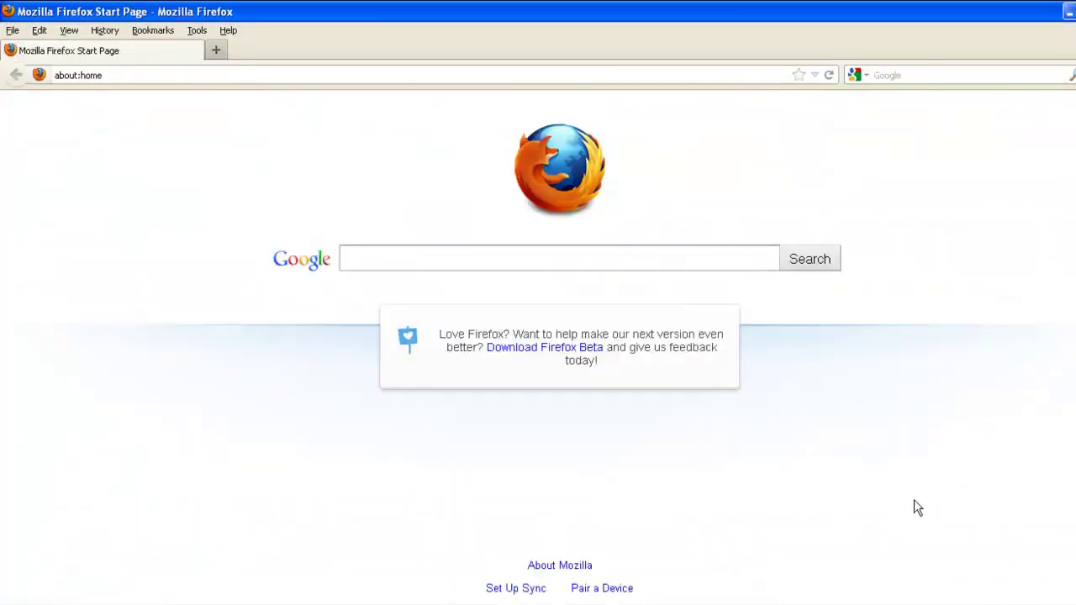
key(alt+Tab)
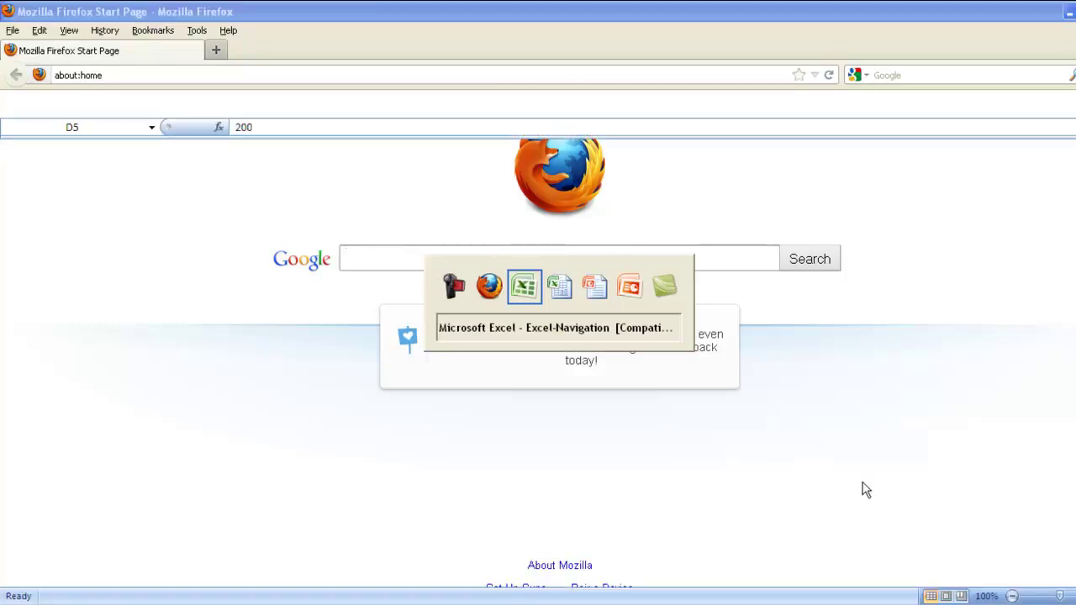
key(alt+Tab)
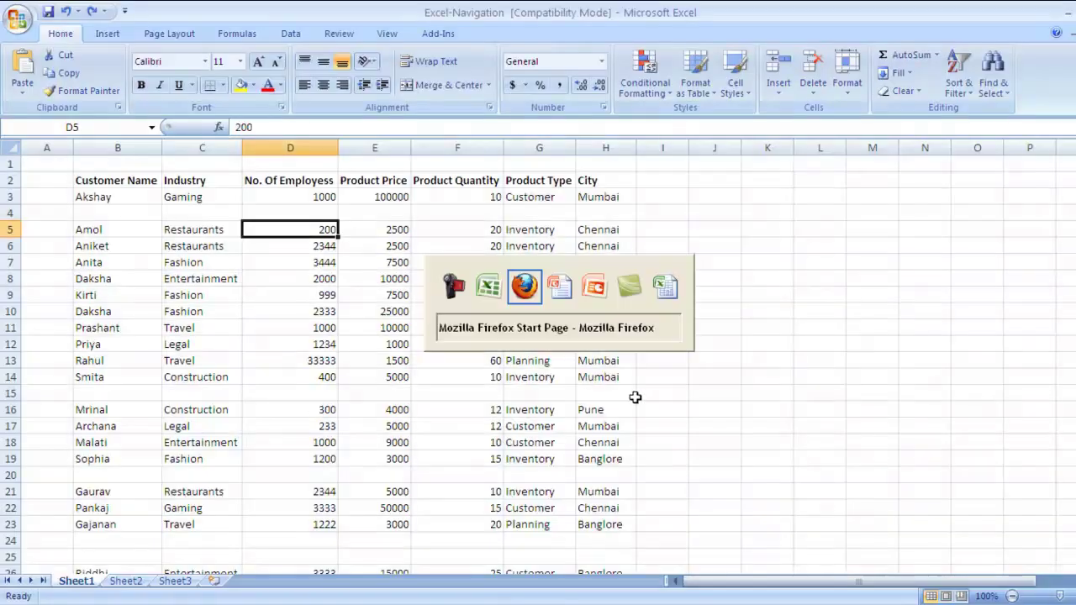
key(alt+Tab)
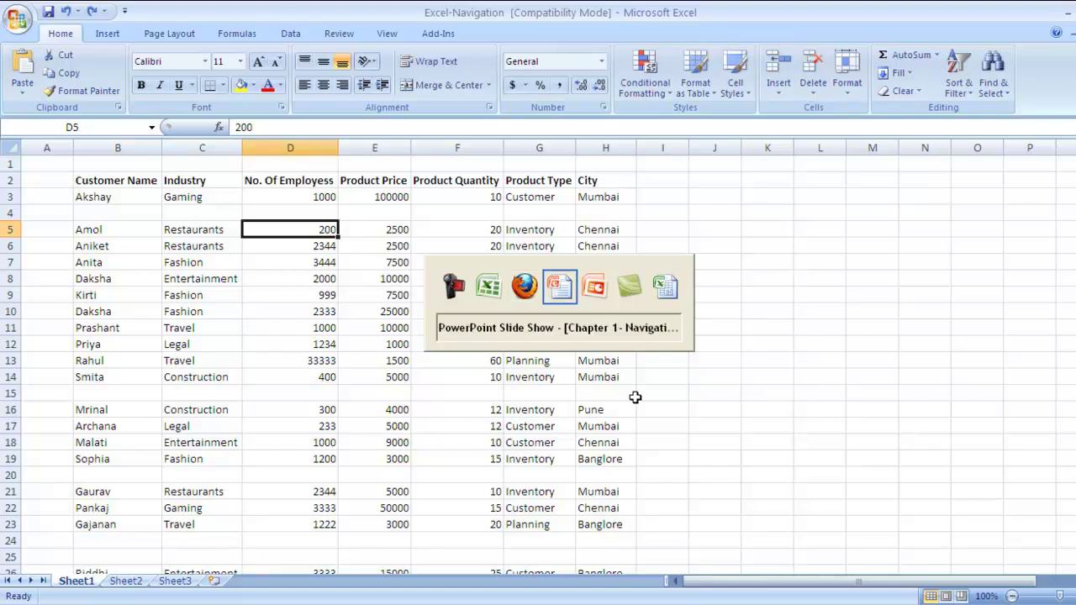
key(alt+shift+Tab)
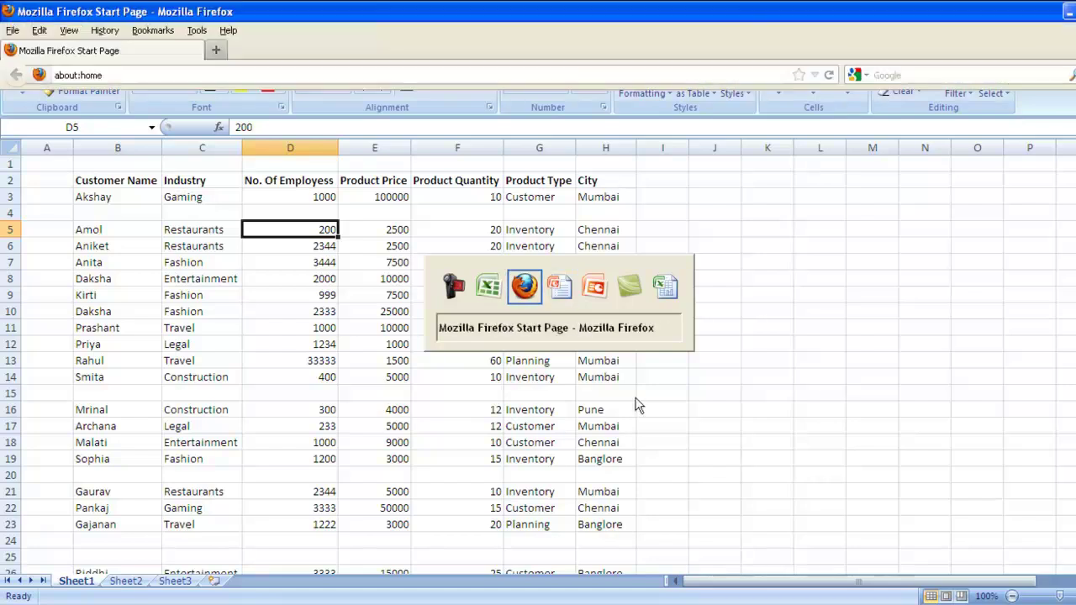
key(alt+Tab)
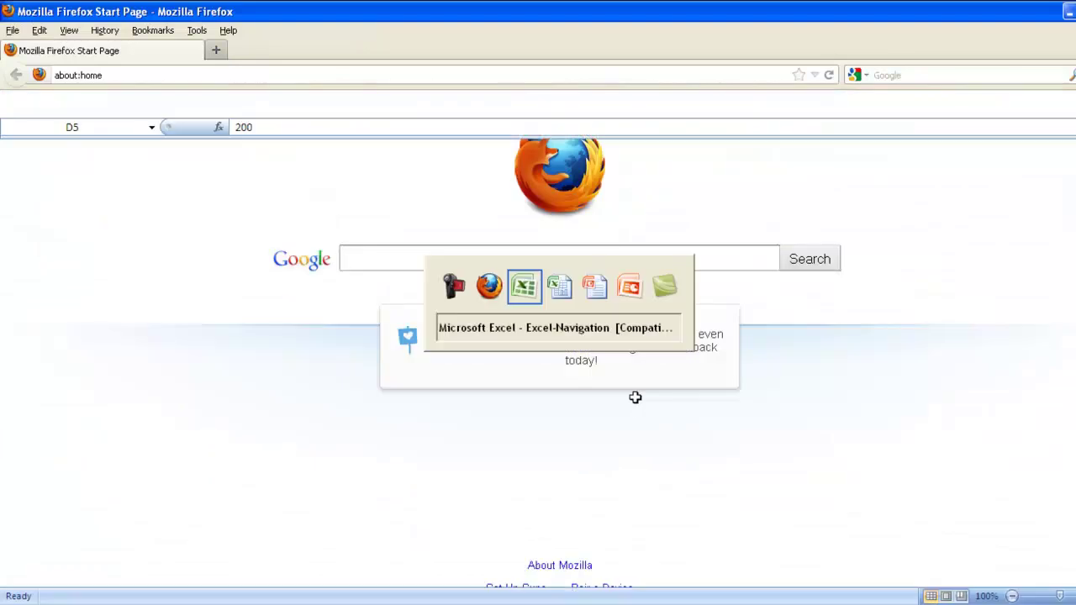
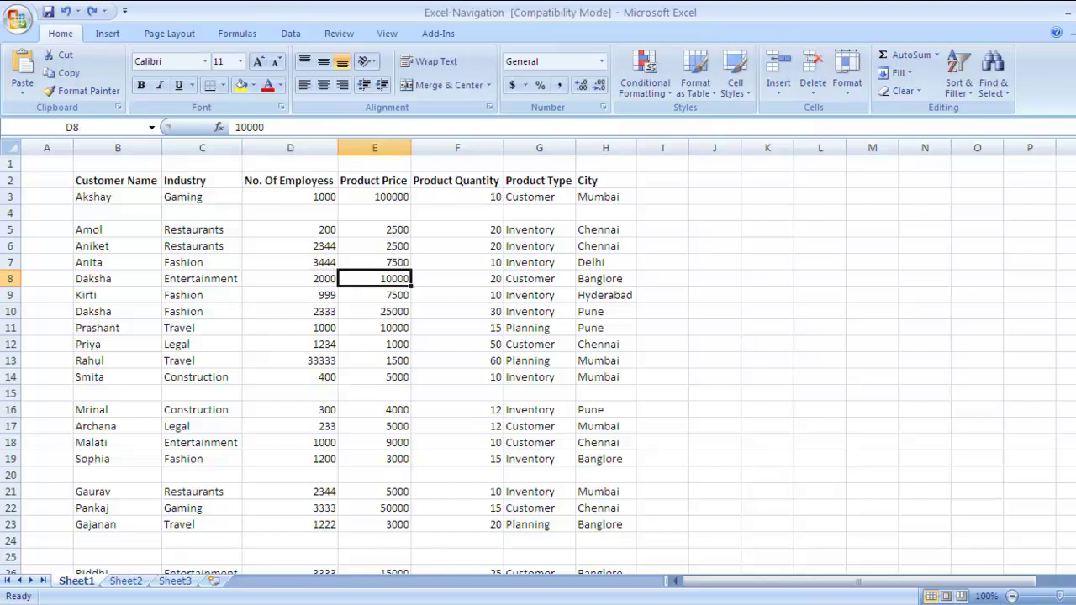
Move the active cell back along row 8 to the customer name in B8, and forward across the record to the city in H8.
click(290, 278)
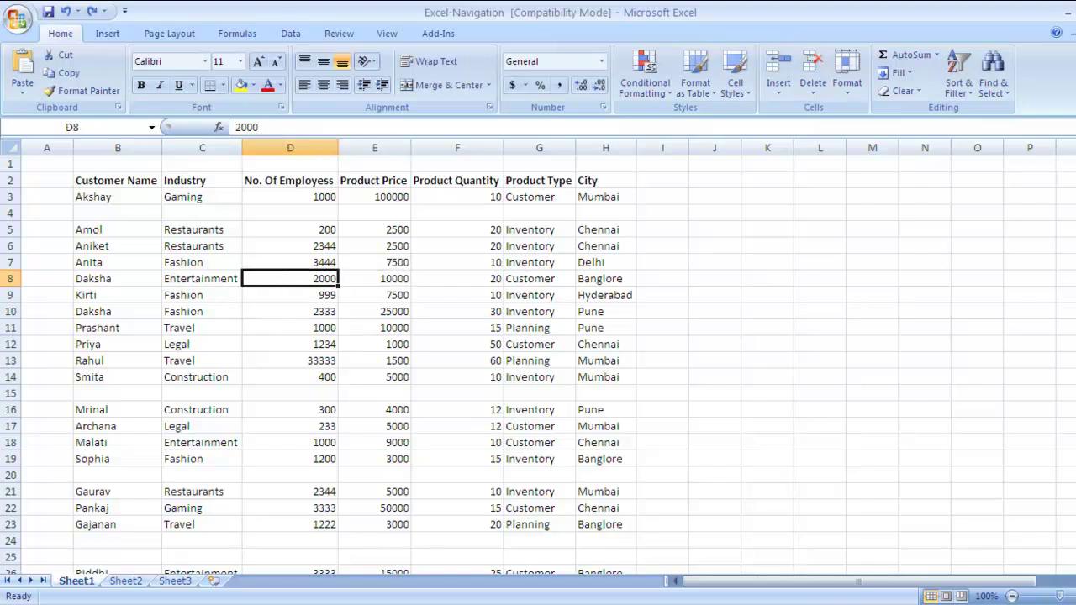
click(202, 278)
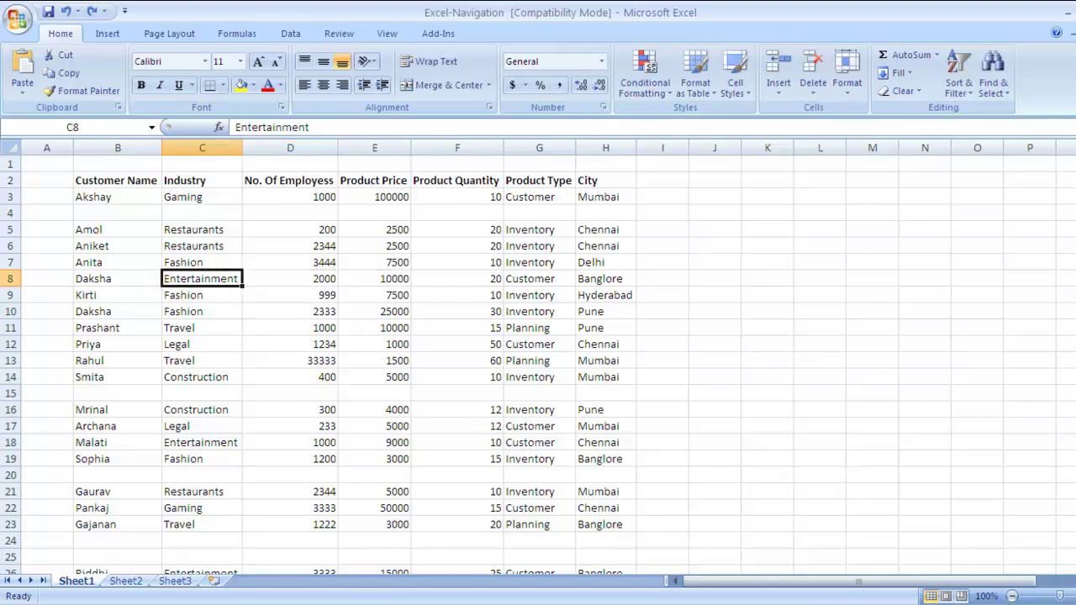
click(117, 279)
click(202, 278)
click(374, 279)
click(457, 279)
click(539, 278)
click(605, 278)
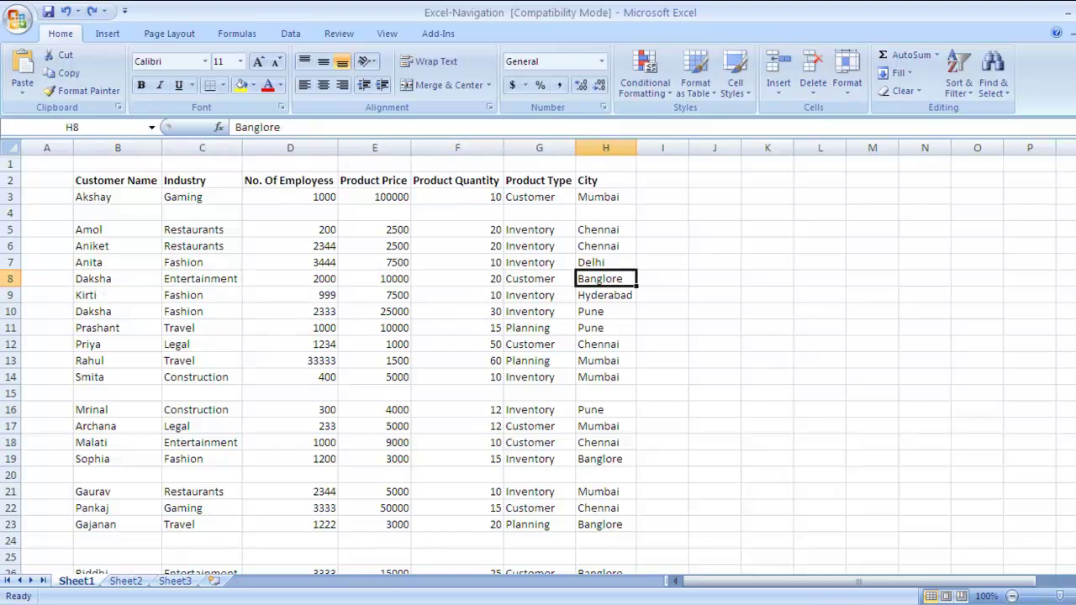
Move the active cell back across row 8 from H8 to B8, and up the Customer Name column to B5.
click(539, 278)
click(457, 278)
click(374, 278)
click(290, 278)
click(202, 279)
click(118, 278)
click(118, 262)
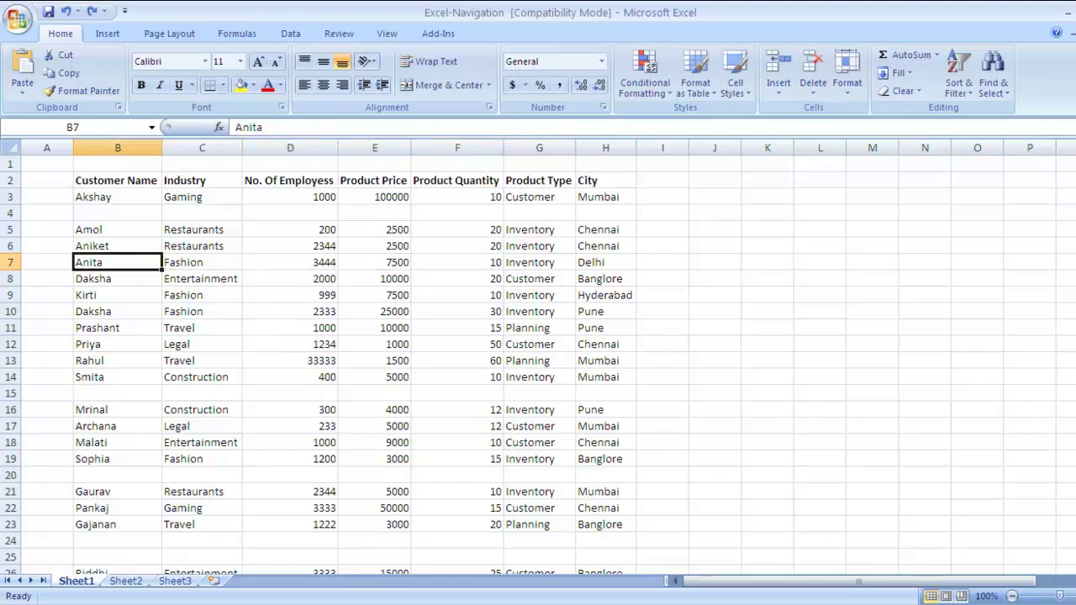
click(117, 230)
Move the active cell across row 5 from Industry to City, and down the City column to H8.
click(202, 230)
click(290, 230)
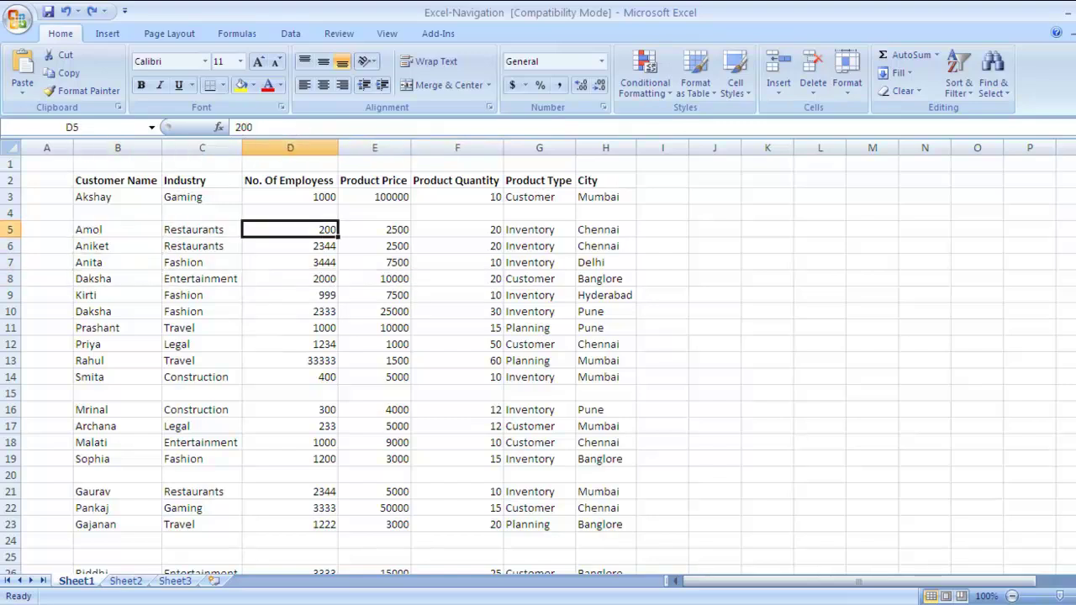
click(374, 230)
click(458, 229)
click(539, 230)
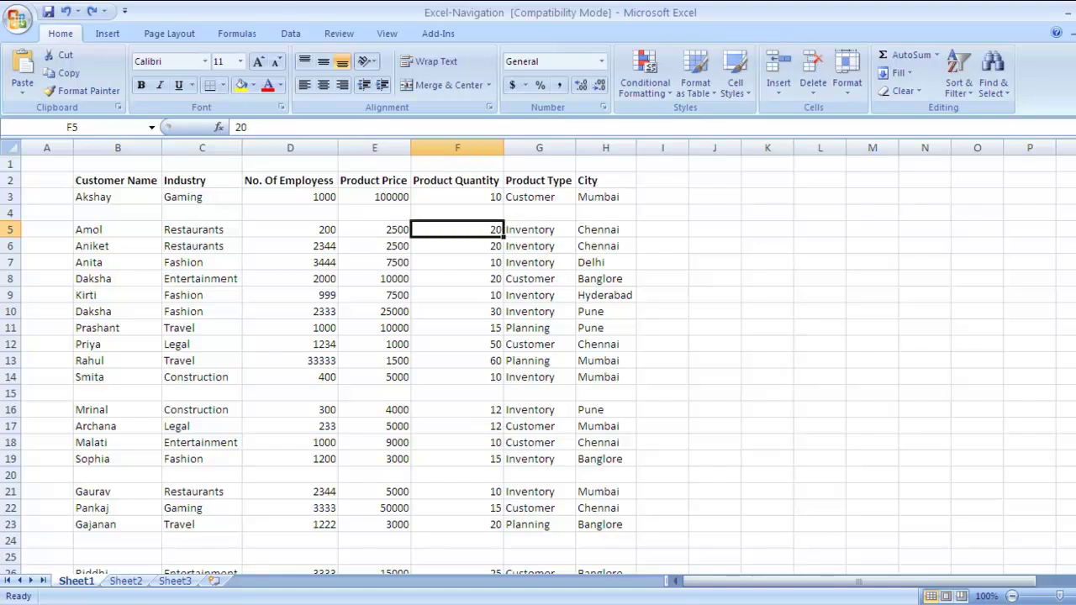
click(605, 230)
click(605, 246)
click(605, 262)
click(605, 278)
Step the active cell backward one column at a time through row 8, from Product Type in G8 to B8.
click(539, 278)
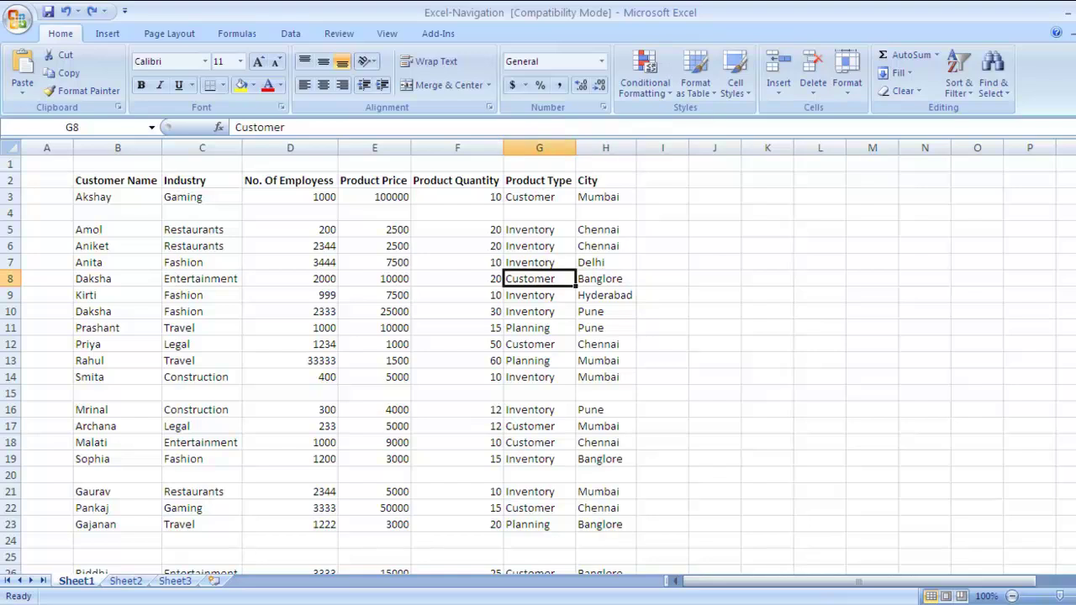
click(458, 278)
click(374, 278)
click(290, 278)
click(202, 278)
click(118, 278)
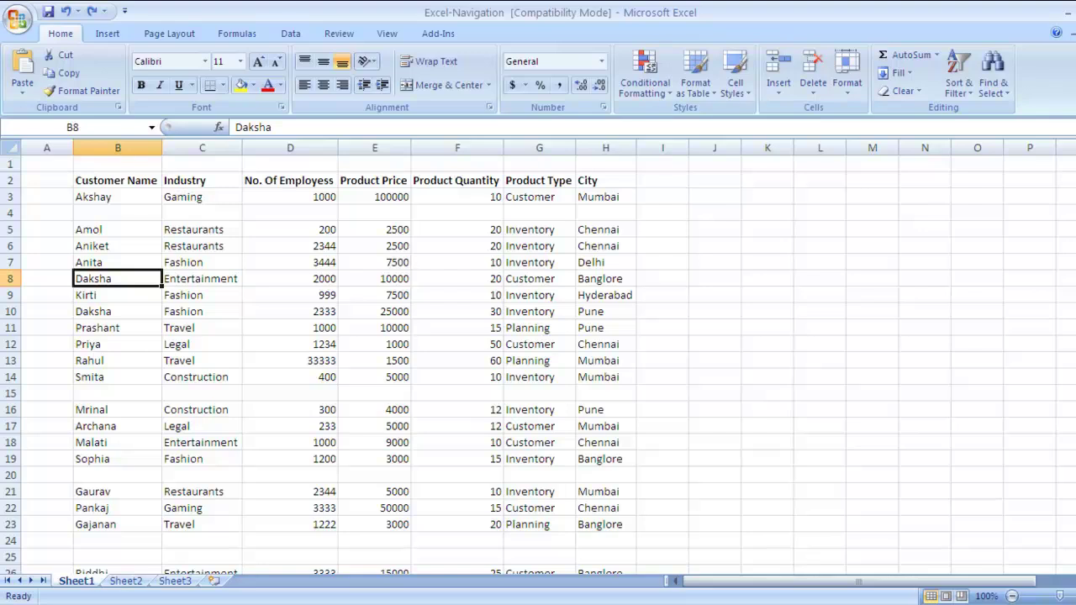
Move the active cell to C8 and step down the Industry column one row at a time to C14.
click(201, 278)
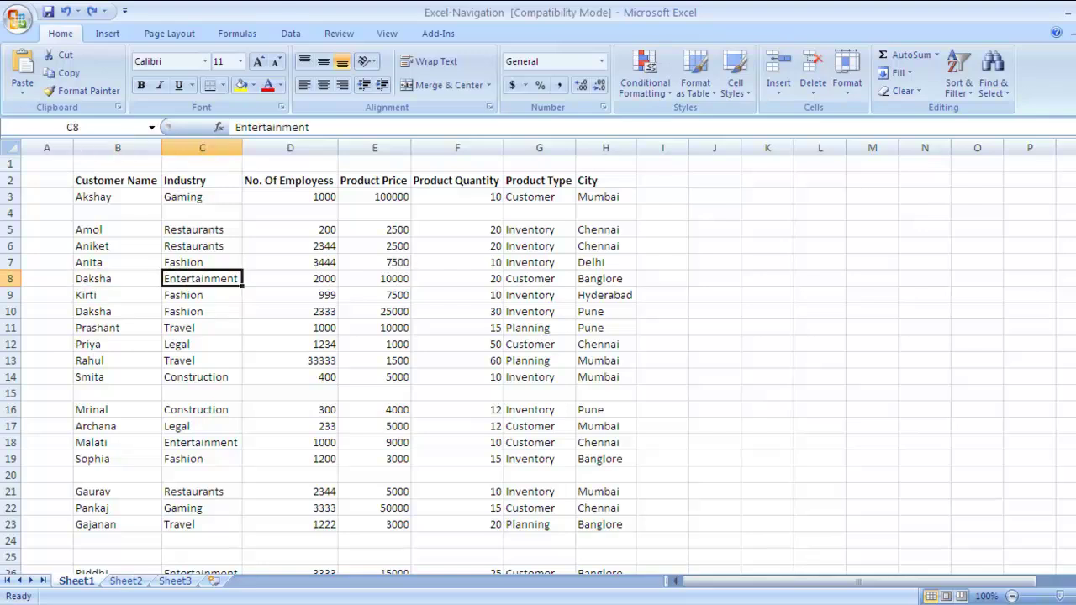
click(202, 295)
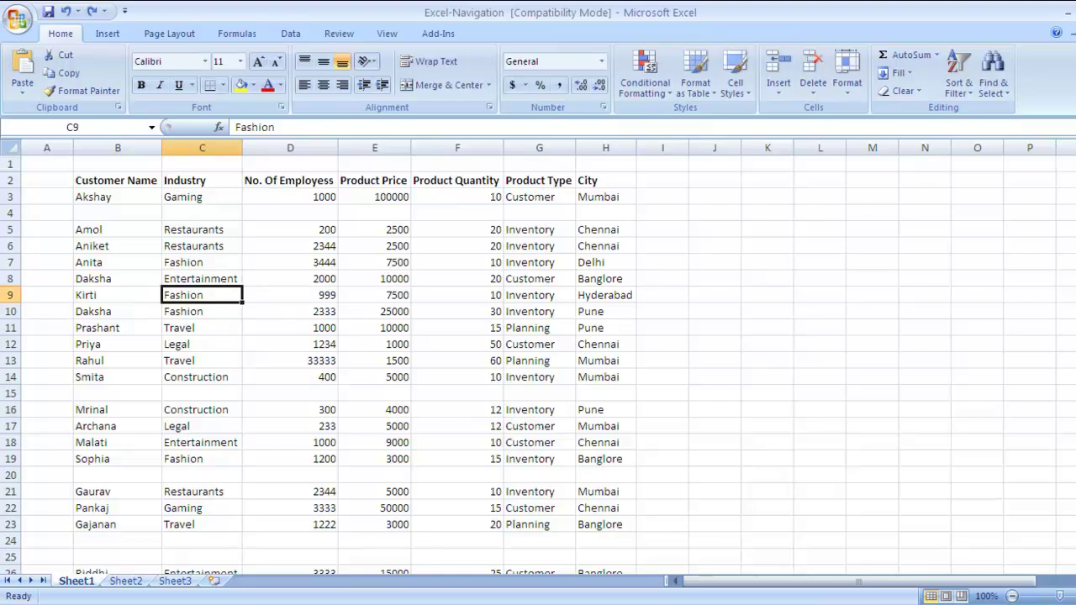
click(202, 311)
click(202, 328)
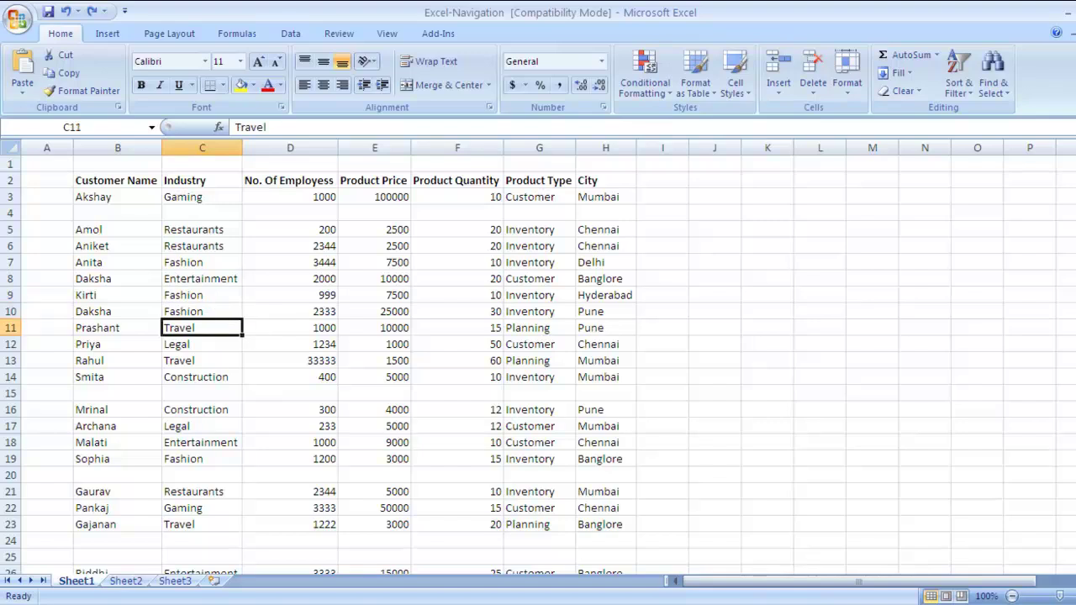
click(202, 344)
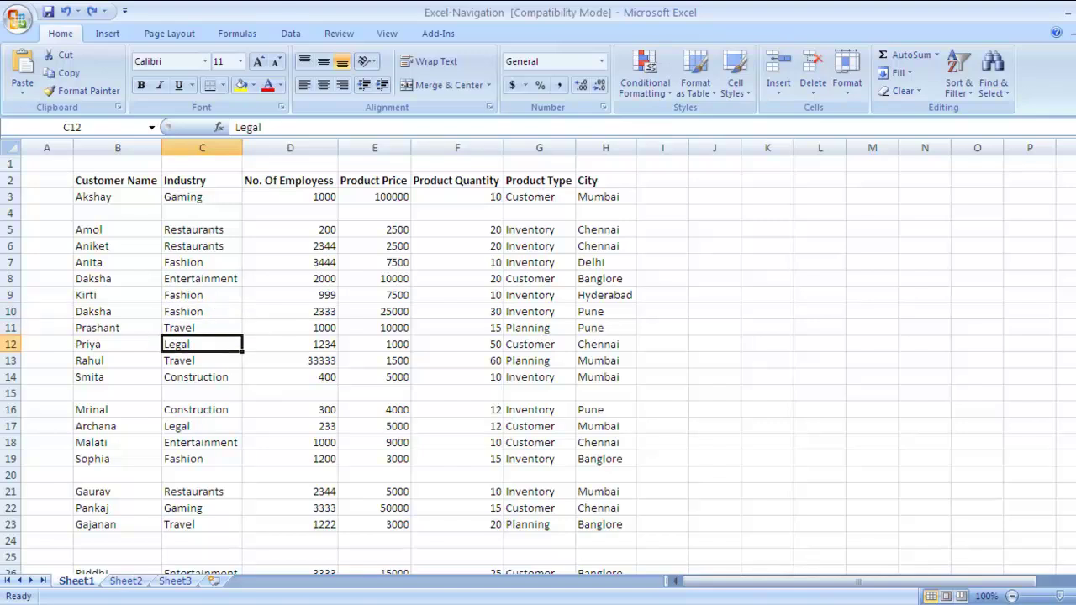
click(202, 361)
click(202, 376)
Move the active cell back to the start of row 14, and forward across the record to Product Type in G14.
click(118, 377)
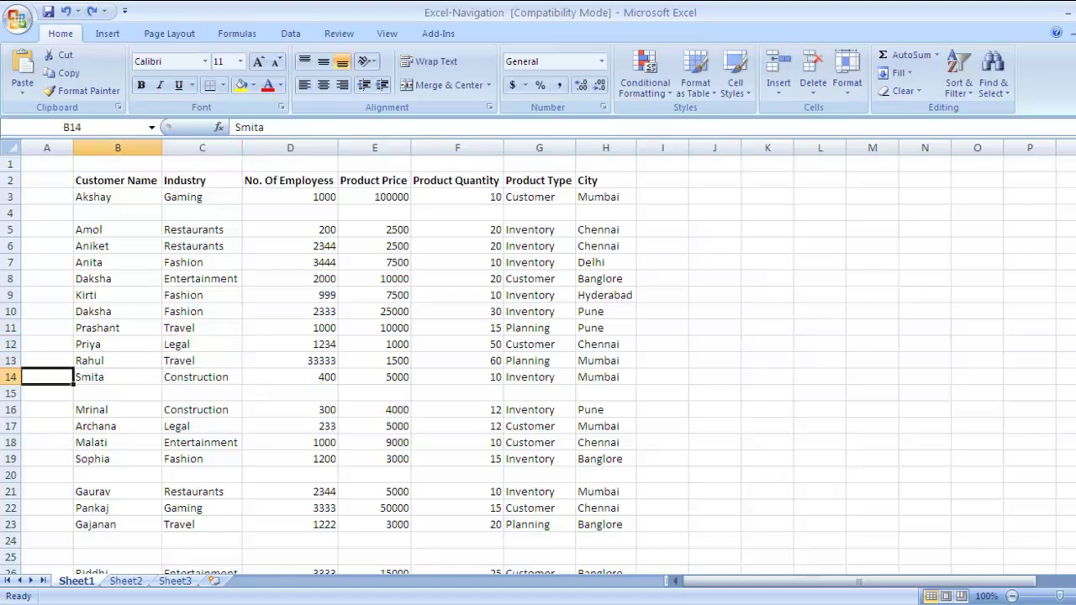
click(202, 377)
click(290, 377)
click(375, 376)
click(457, 376)
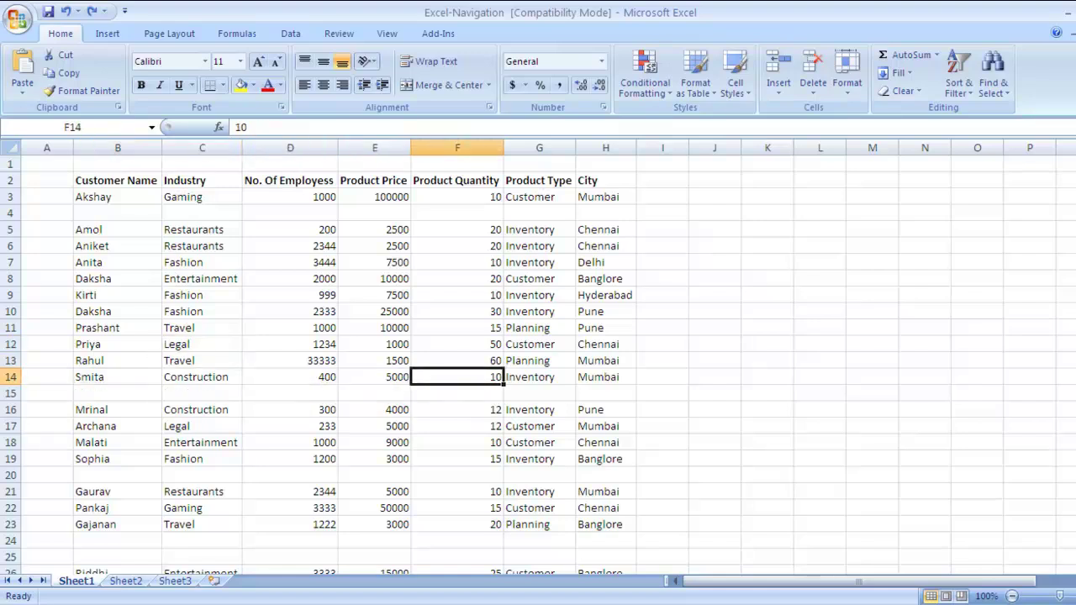
click(539, 377)
Step the active cell backward through row 14 from Product Quantity in F14 to Customer Name in B14.
click(457, 377)
click(375, 377)
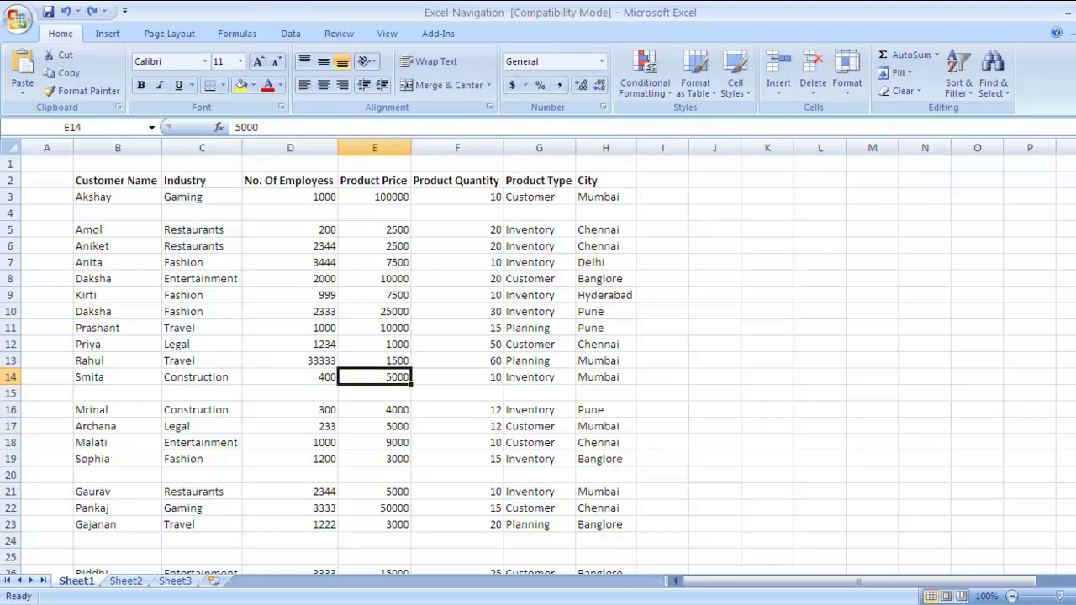
click(290, 376)
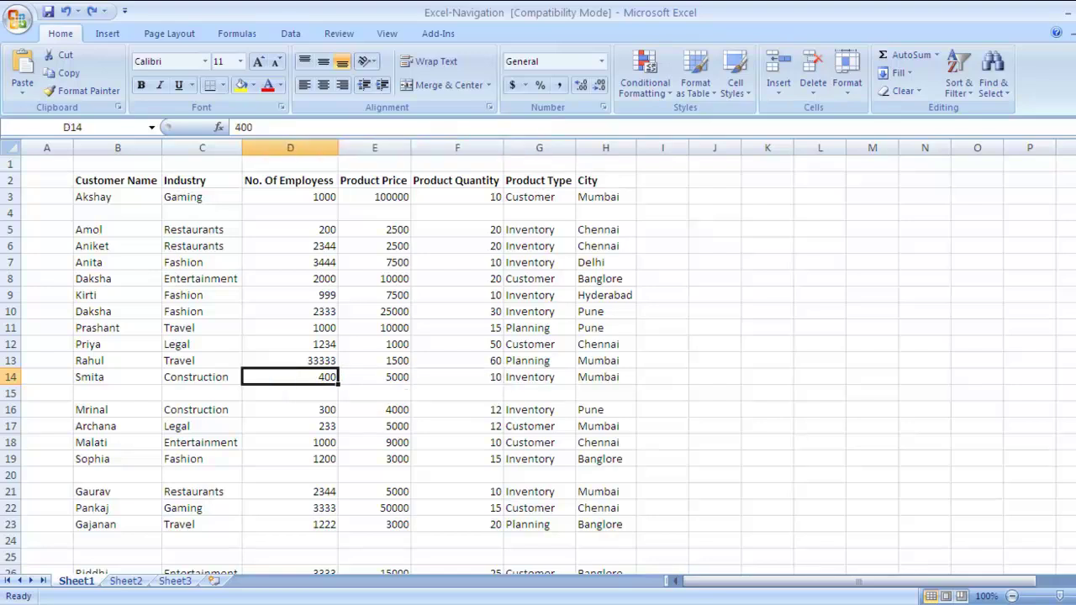
click(201, 376)
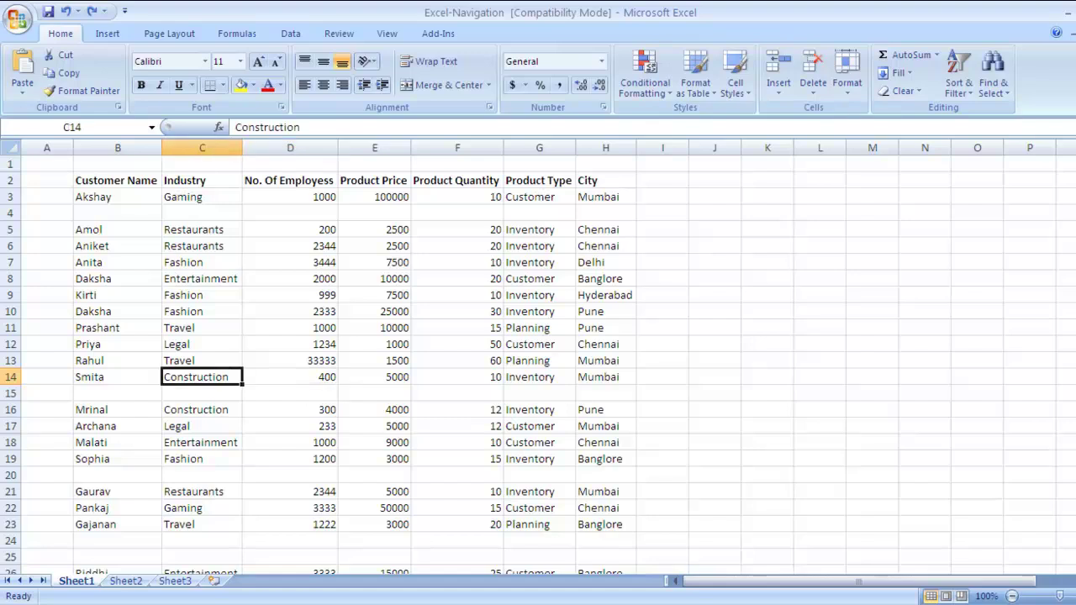
click(118, 376)
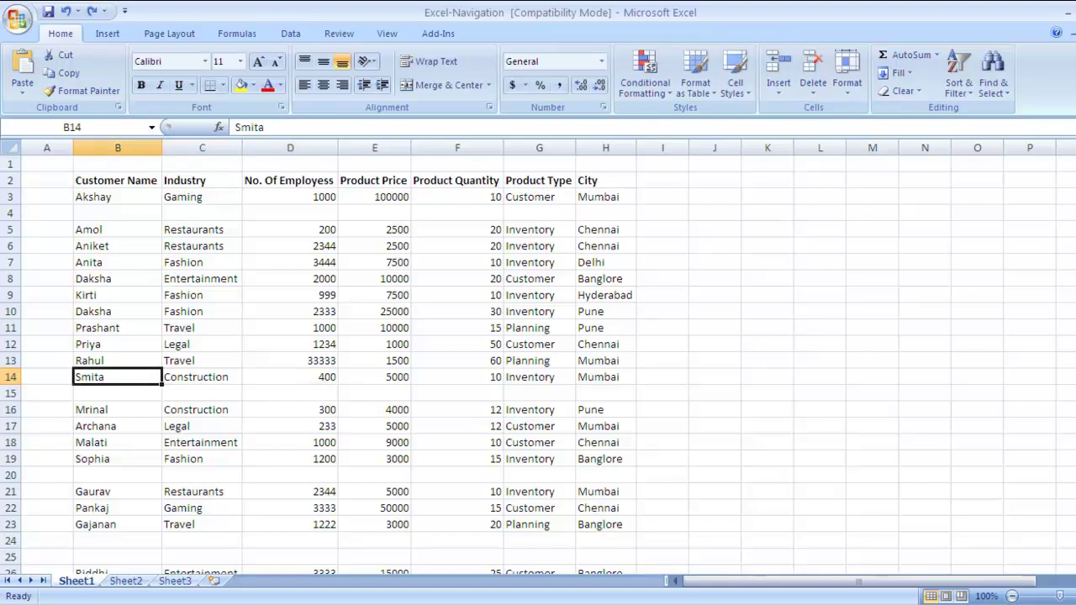
Step the active cell forward through row 14 from B14 to the city in H14.
click(290, 377)
click(375, 377)
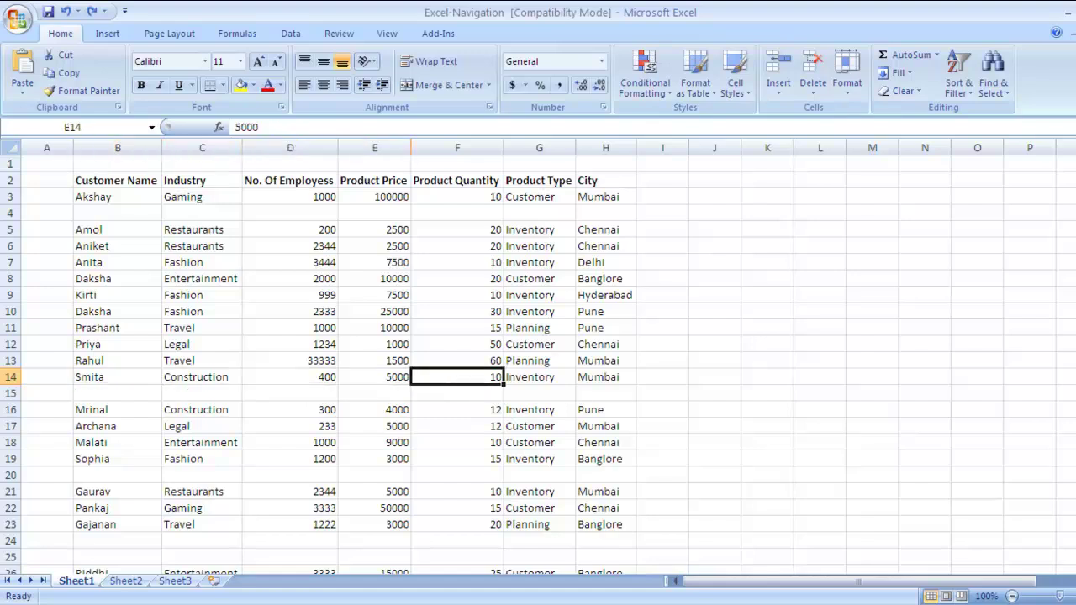
click(457, 376)
click(539, 377)
click(605, 377)
Move the active cell back along row 14 to C14, and up the Industry column to C10.
click(457, 377)
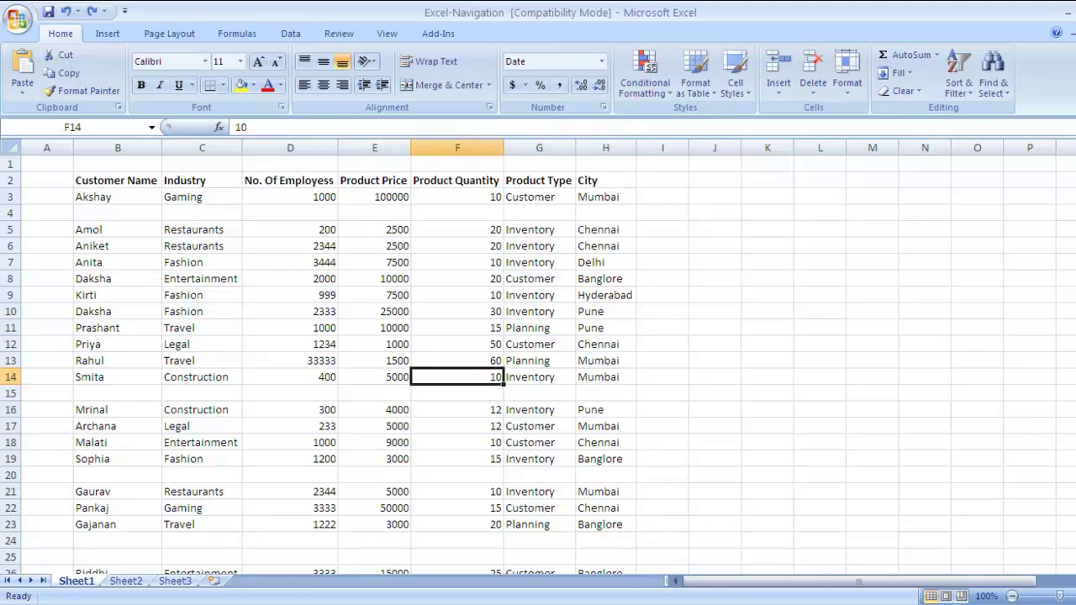
click(375, 377)
click(290, 376)
click(202, 377)
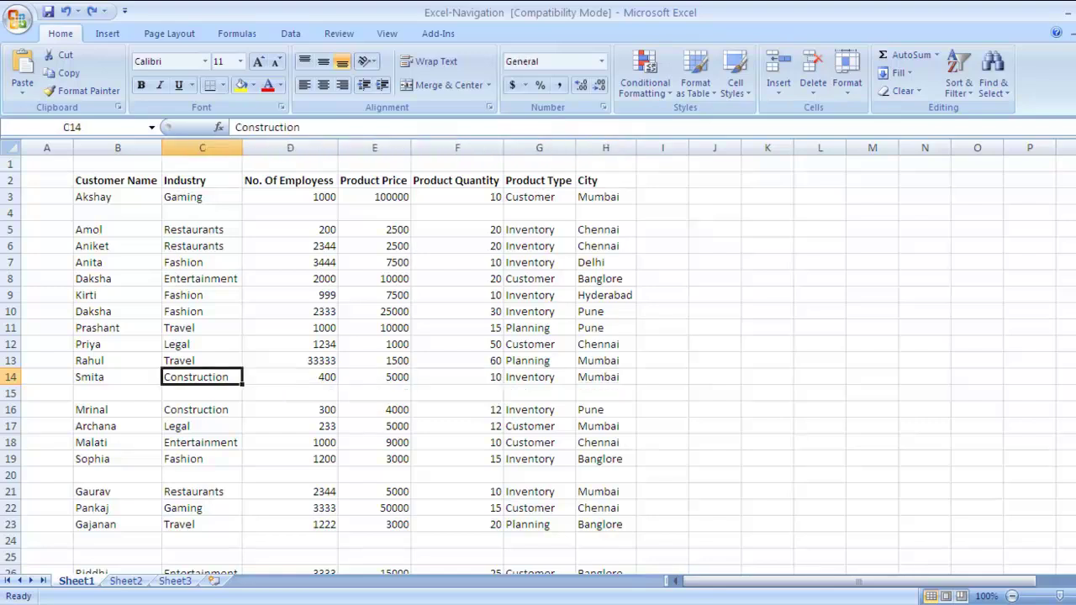
click(202, 328)
click(201, 311)
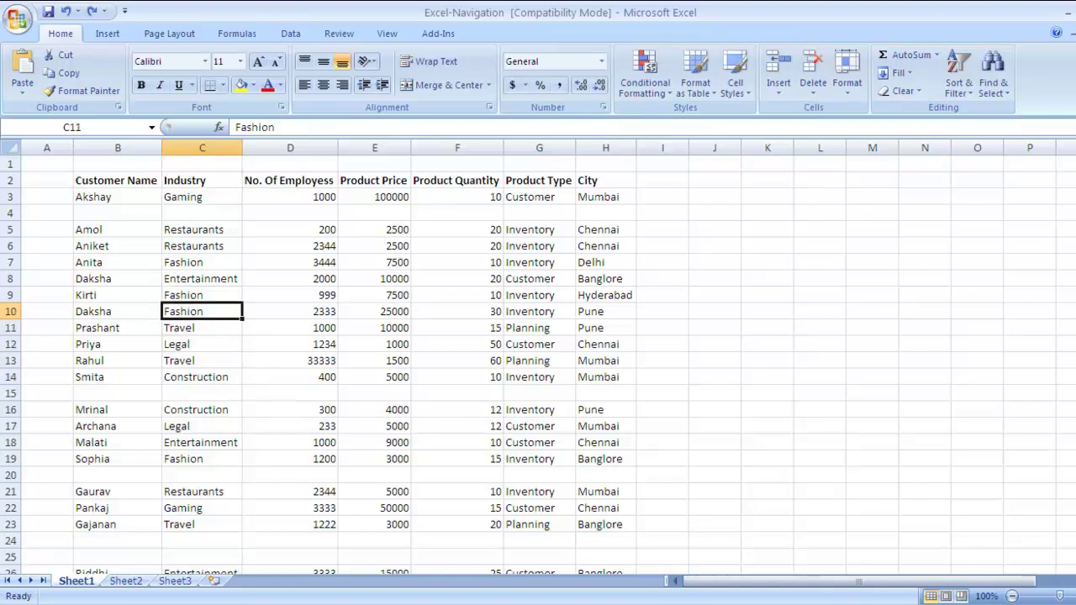